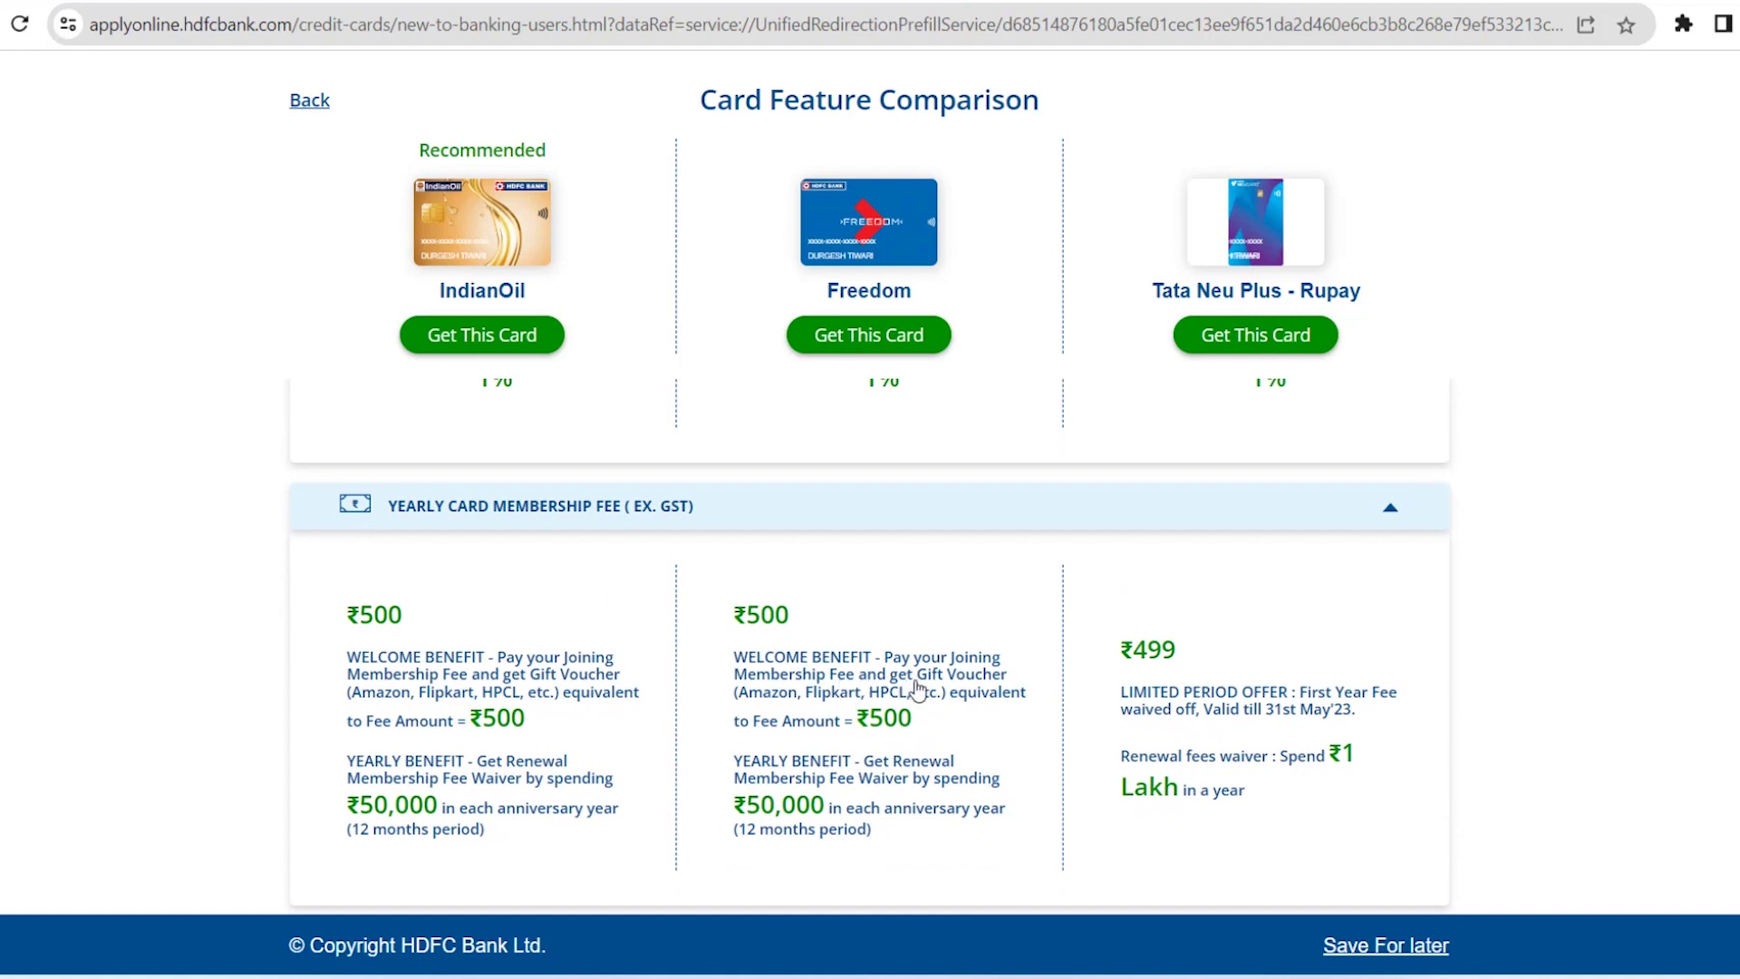
Scroll the Card Feature Comparison to the yearly fees: ₹500, ₹500 and ₹499
scroll(974, 693, "down", 2)
Pick the Freedom card, confirm its price-and-features agreement (₹0 annual fees), and request it
left_click(910, 335)
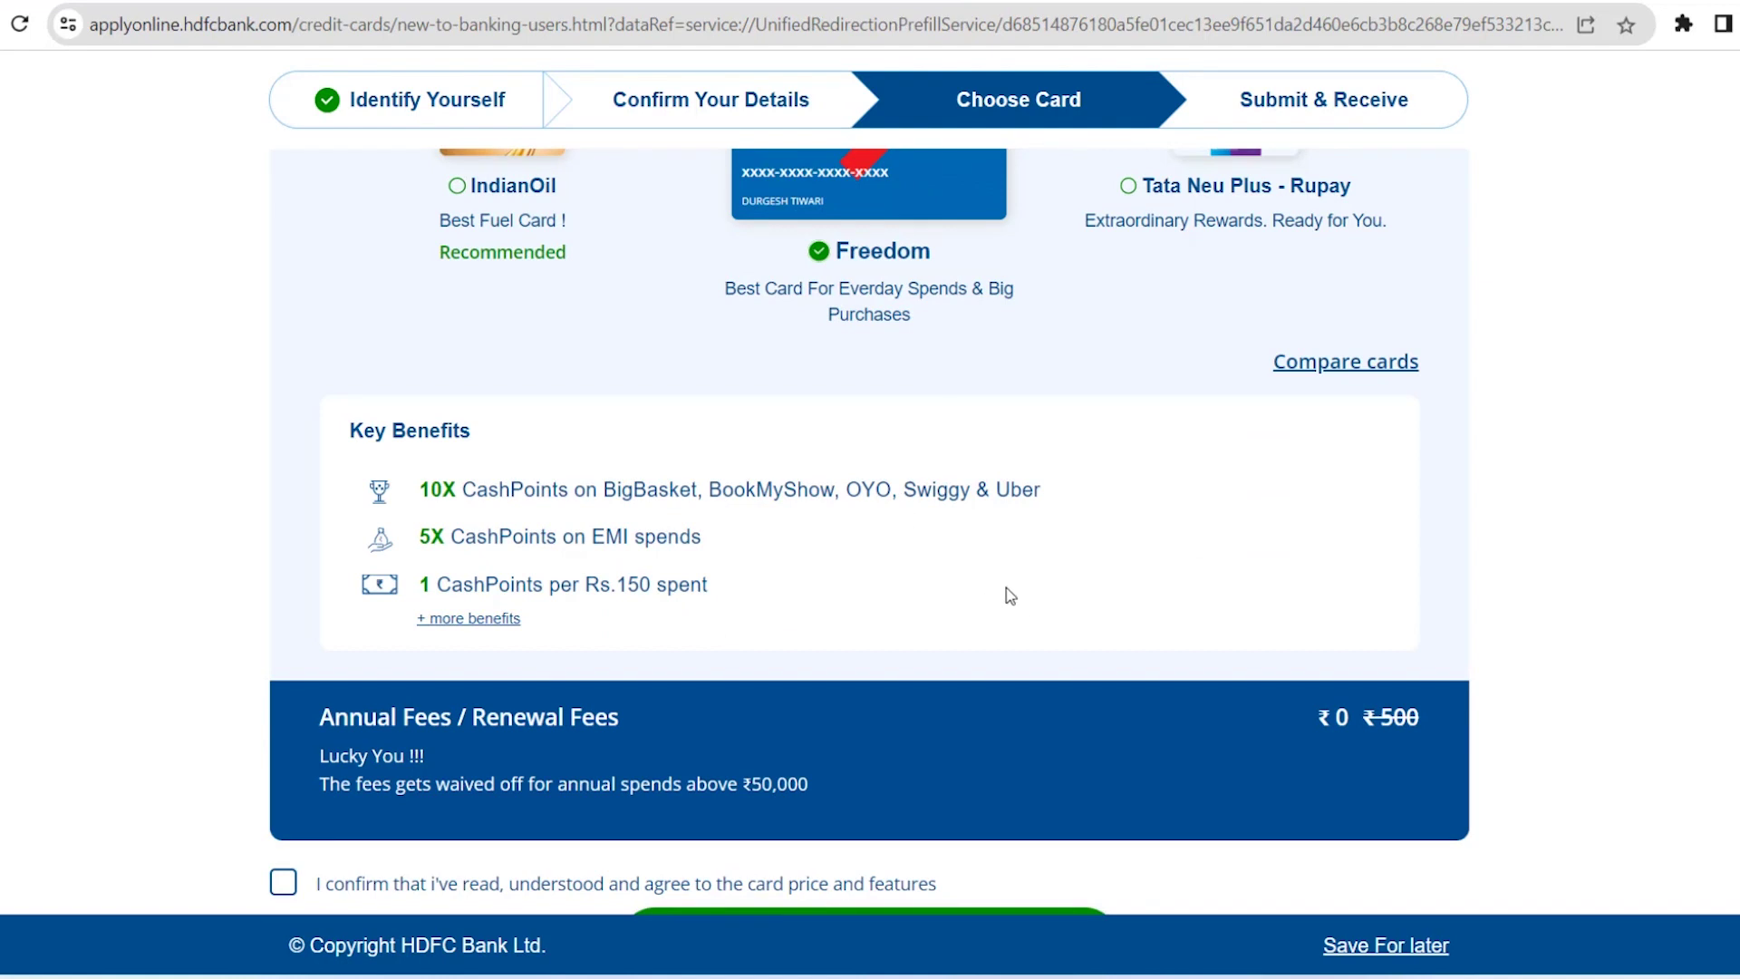
scroll(1006, 587, "up", 2)
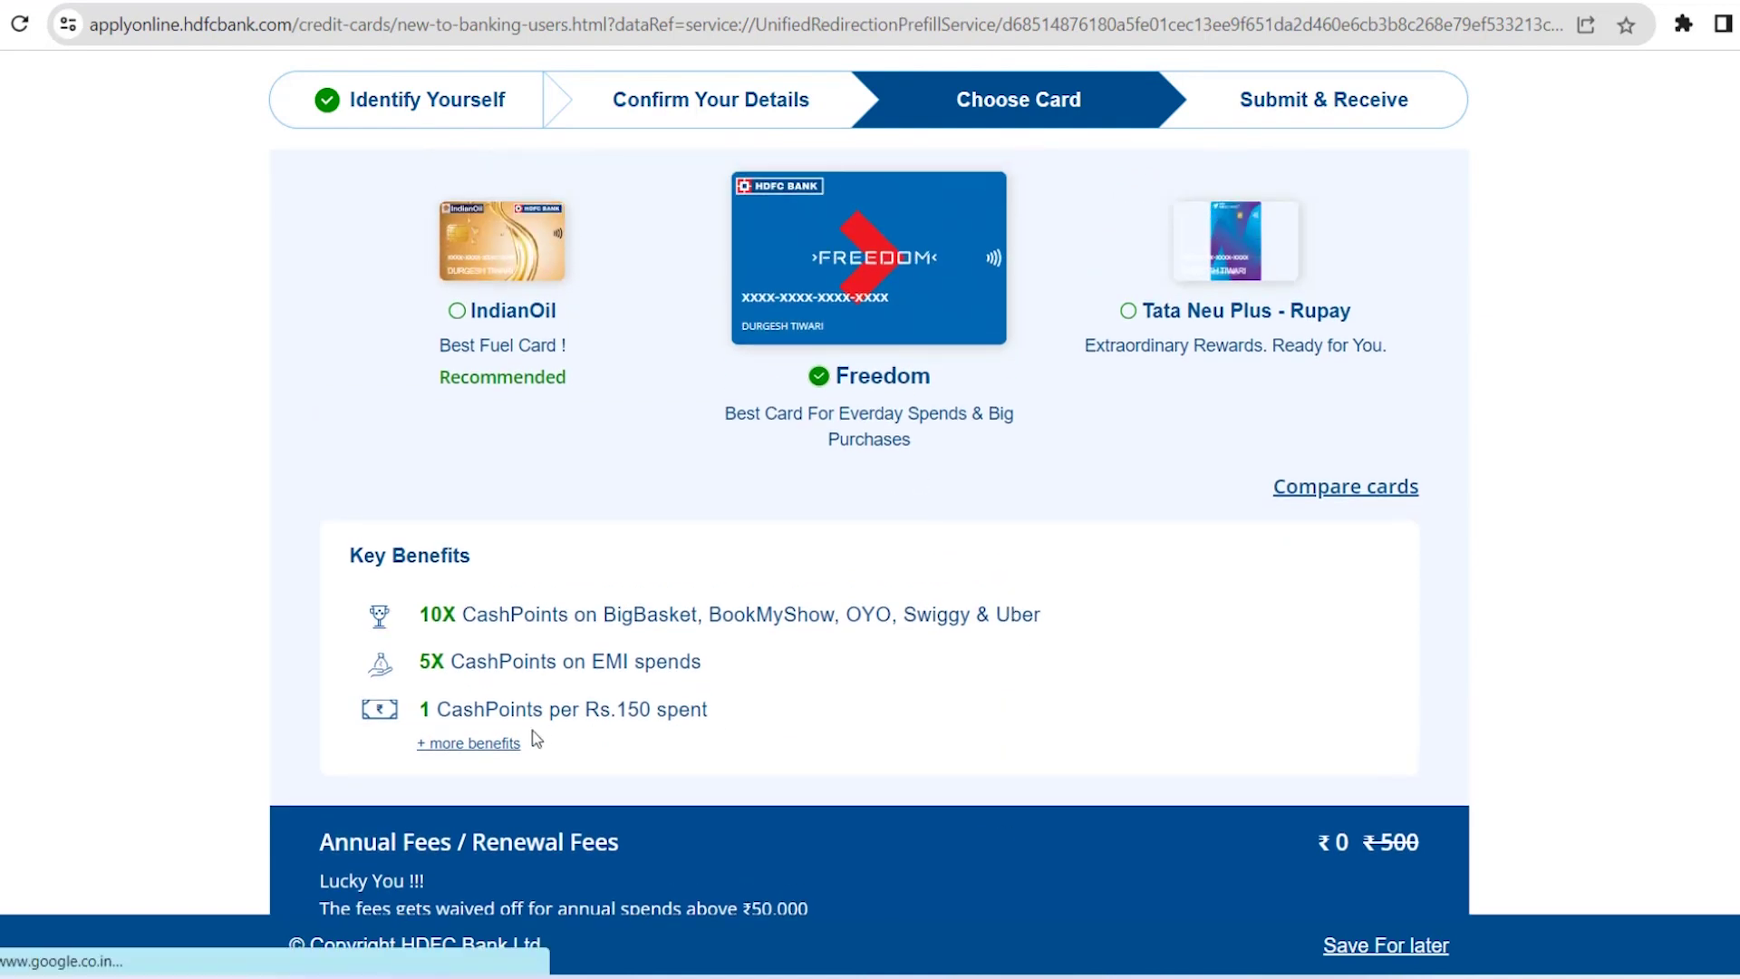
scroll(706, 732, "down", 3)
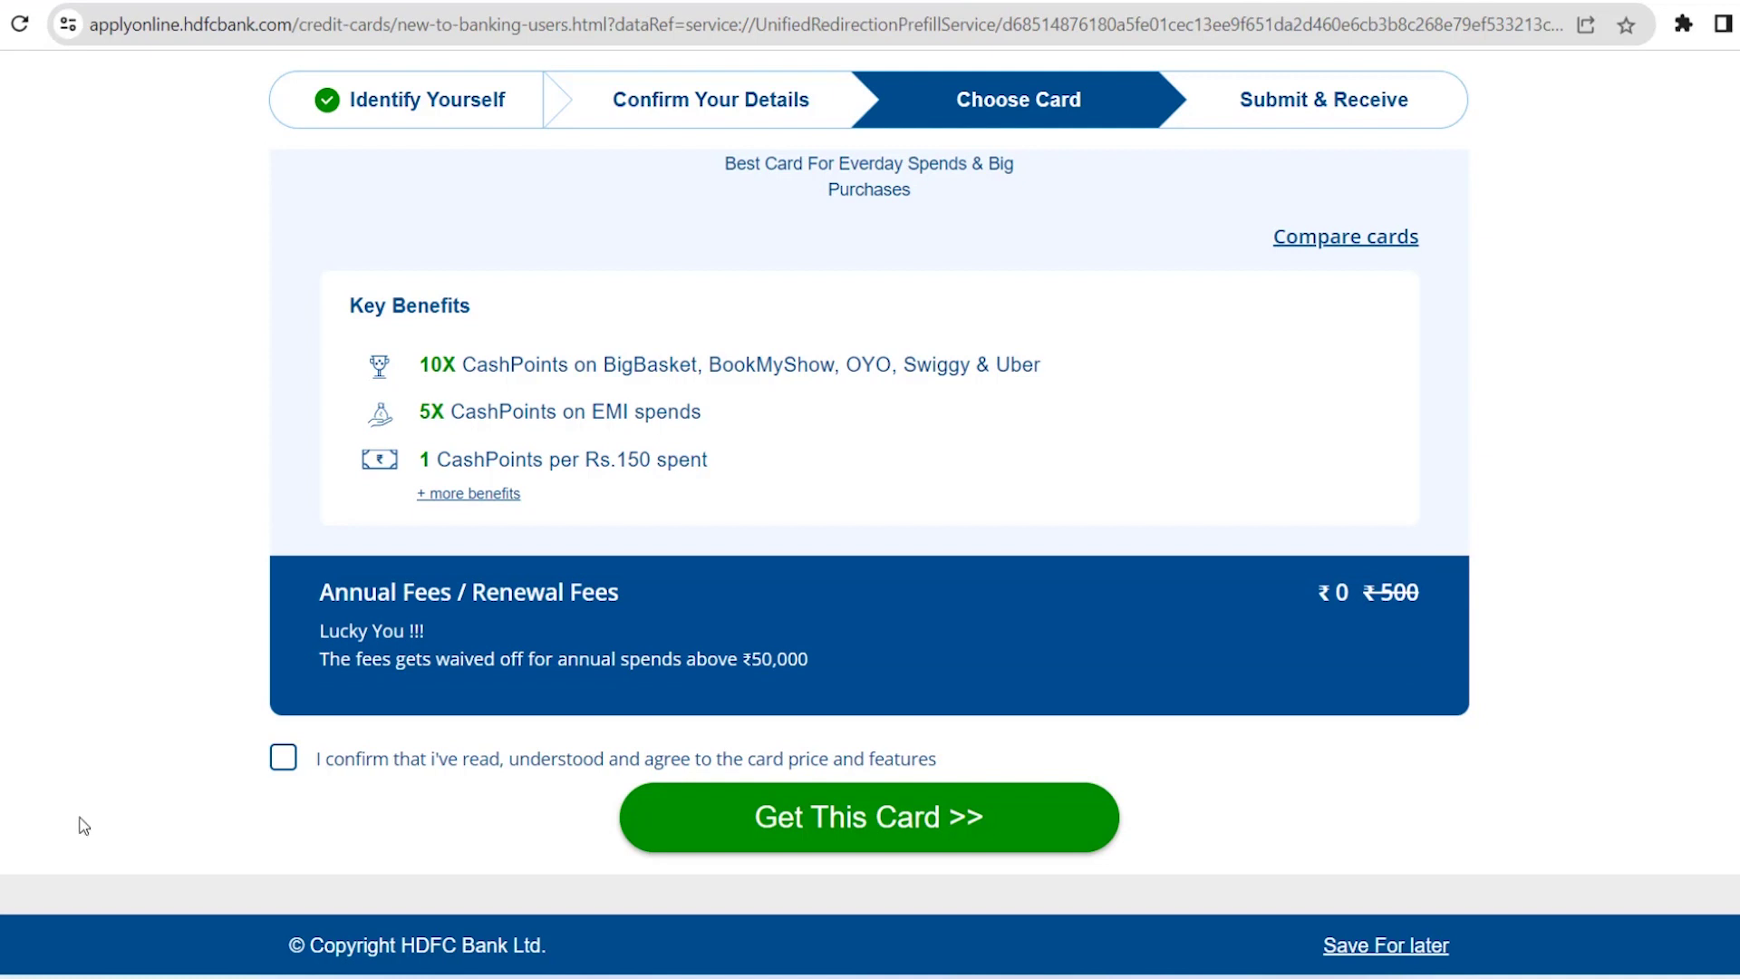
left_click(286, 763)
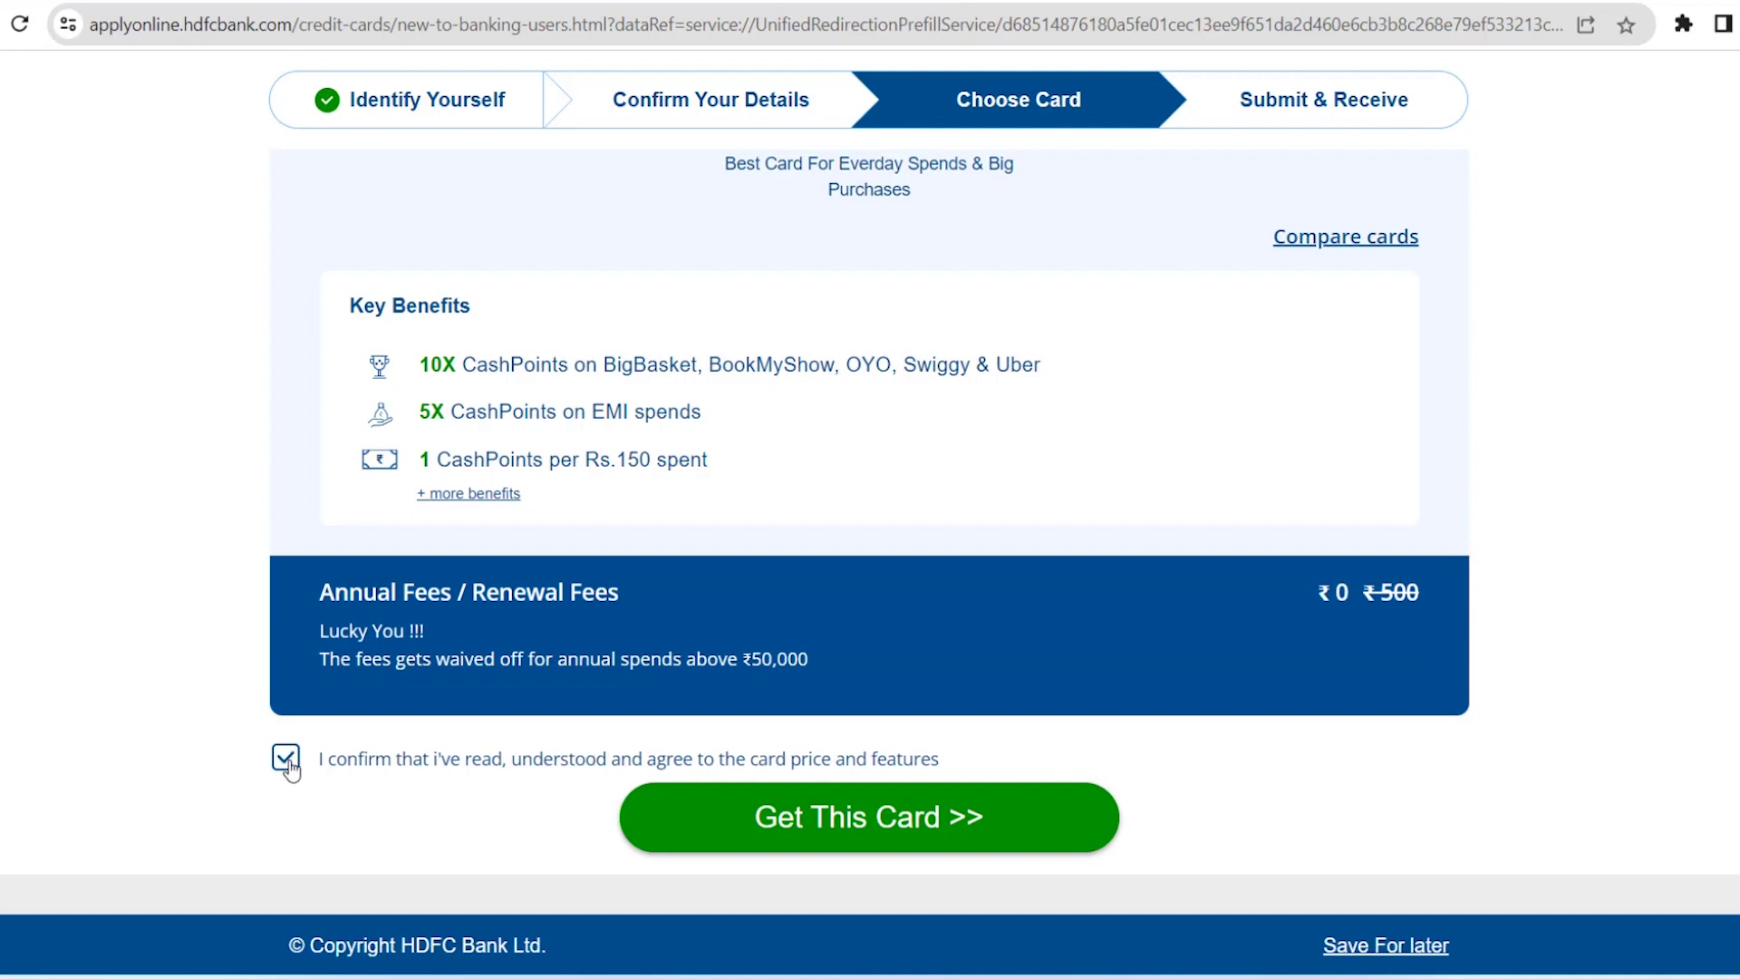
left_click(997, 845)
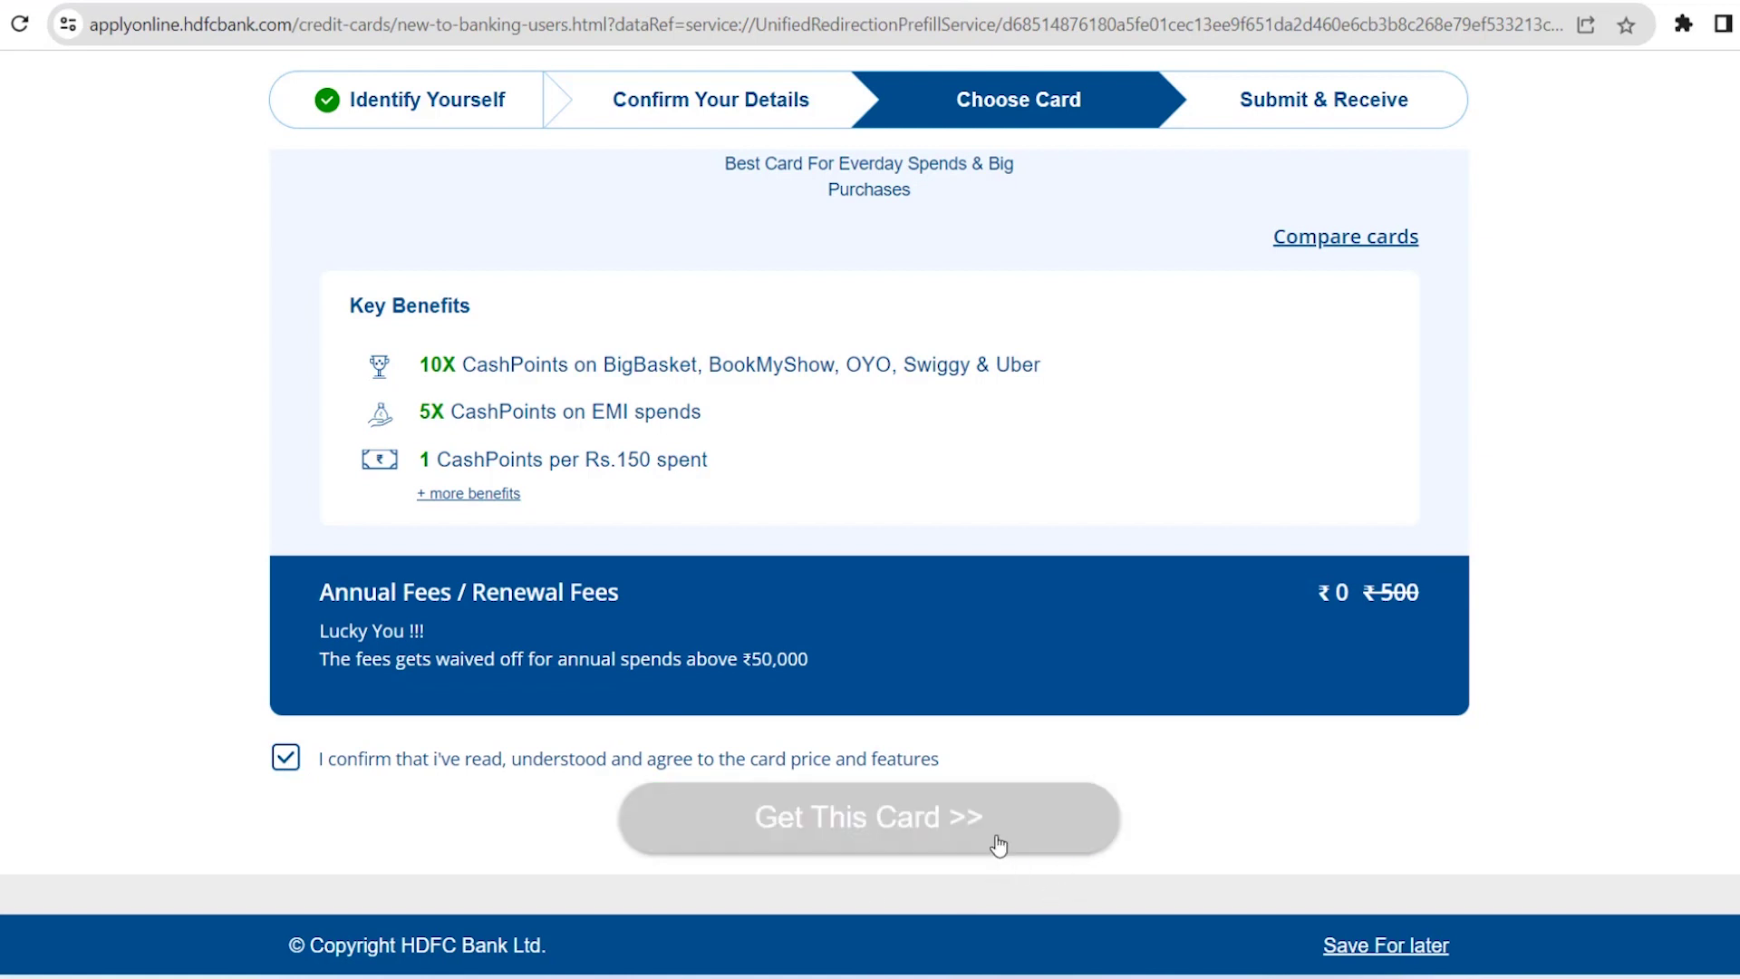
Fill in the three office address lines and PIN code, and choose LUCKNOW as the city
scroll(553, 514, "up", 3)
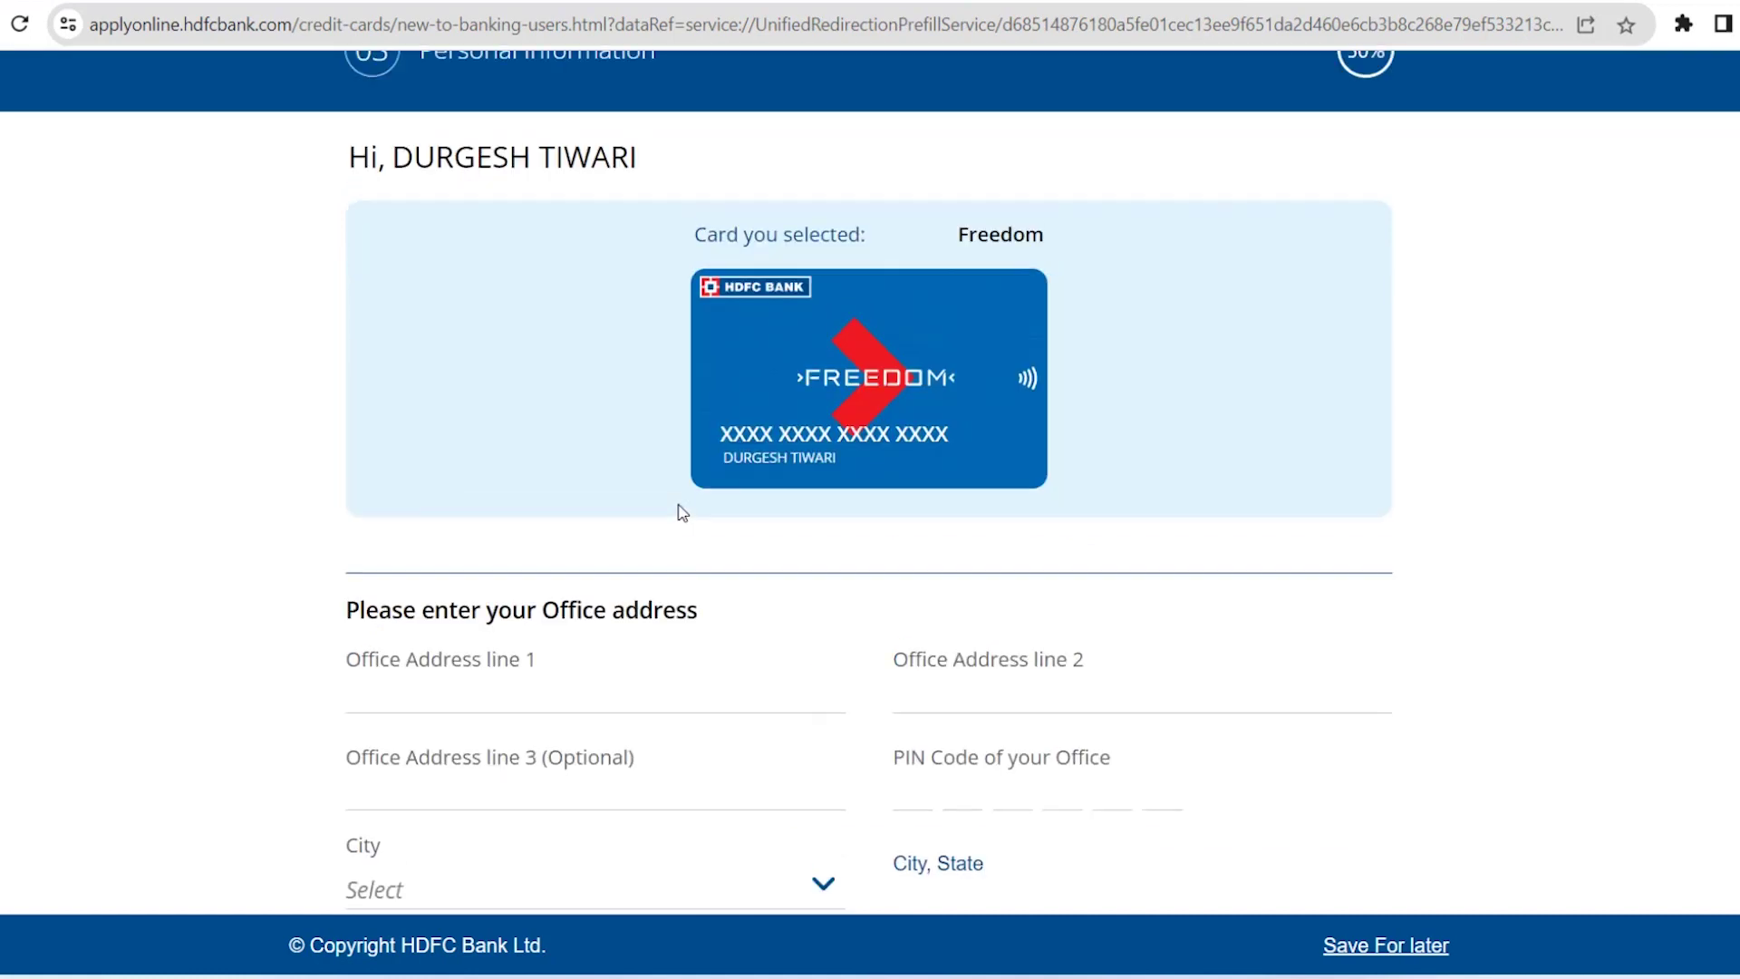
scroll(521, 438, "down", 3)
left_click(363, 367)
type("EXAMPLE OFFICE ADDRESS")
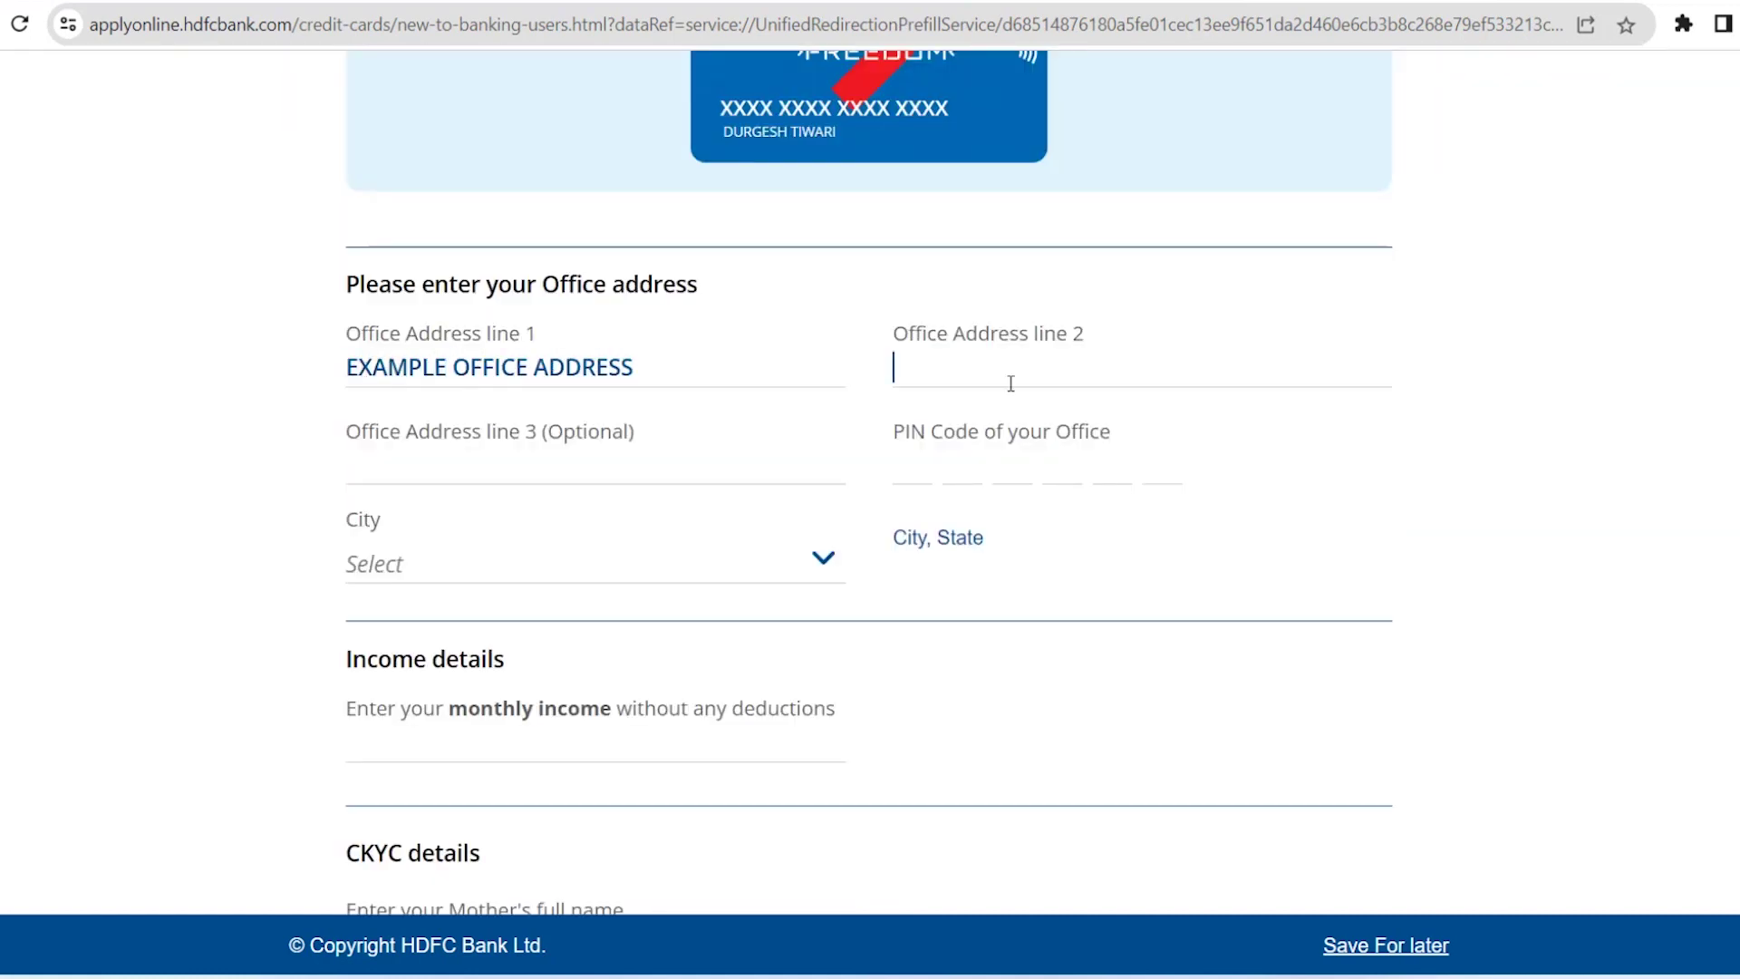
left_click(1011, 380)
type("EXAMPLE OFFICE ")
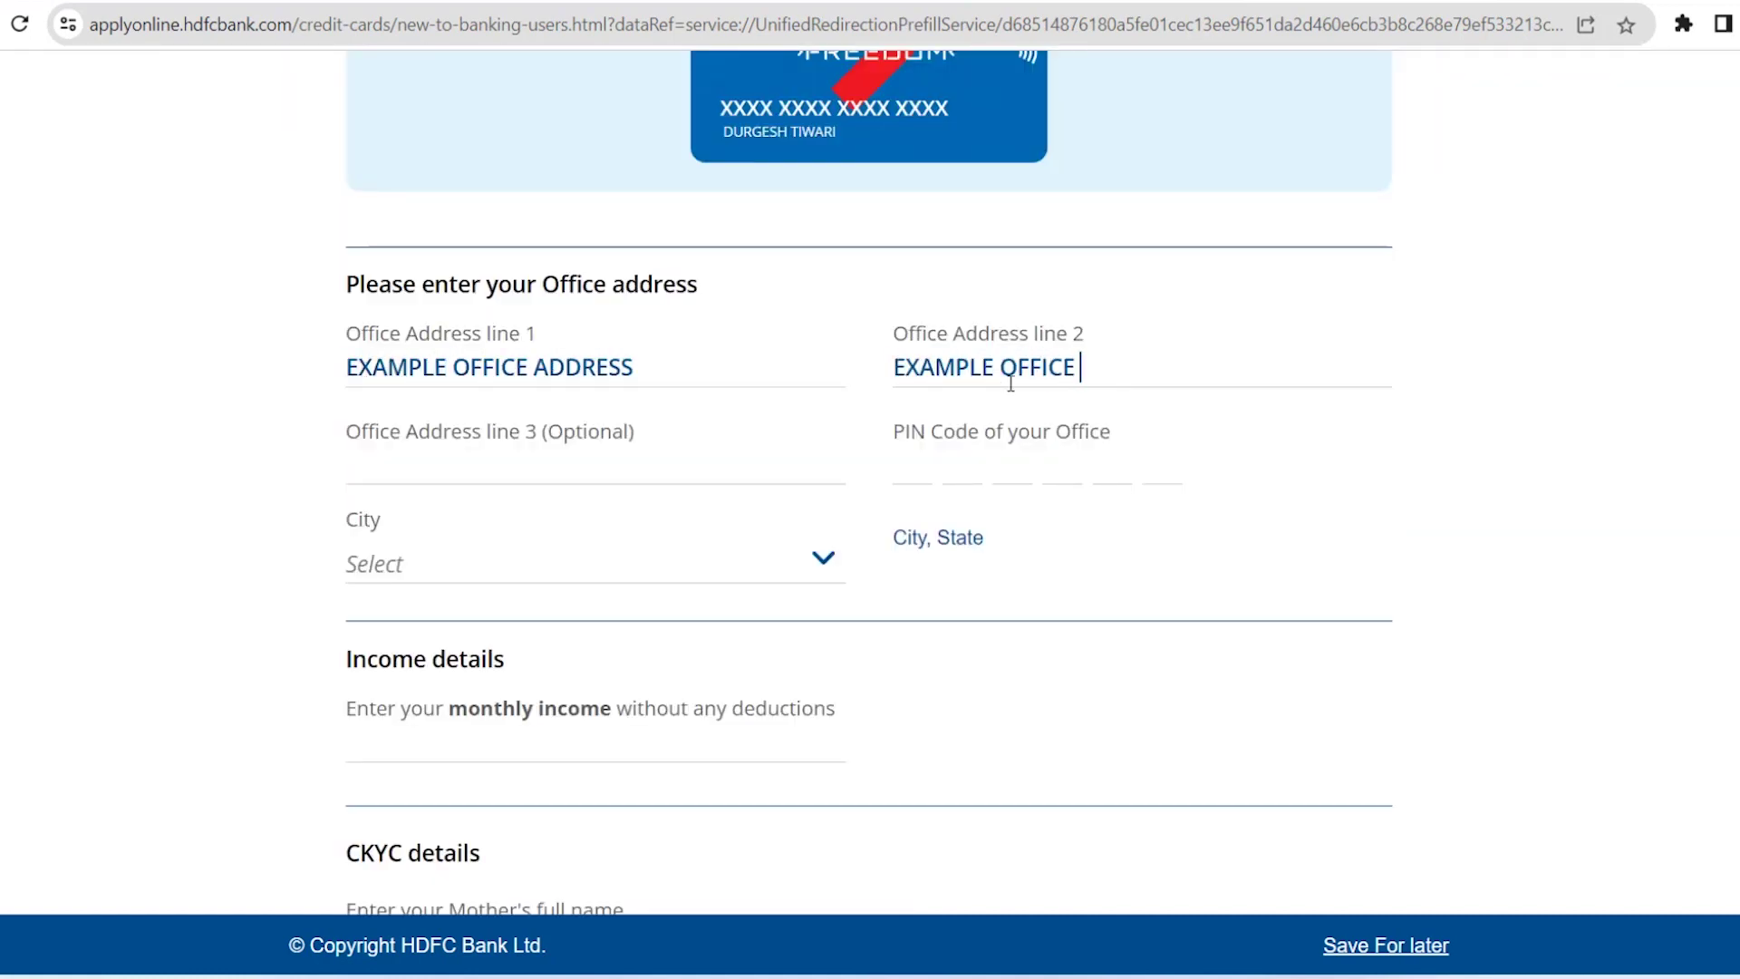
type("ADDRESS LINE")
left_click(543, 480)
type("EXAMPLE OFFICE ADDRESS")
key("Tab")
type("11111")
left_click(586, 569)
Enter ₹20,000 monthly income and the mother's first and last name, then continue to KYC
scroll(691, 493, "down", 3)
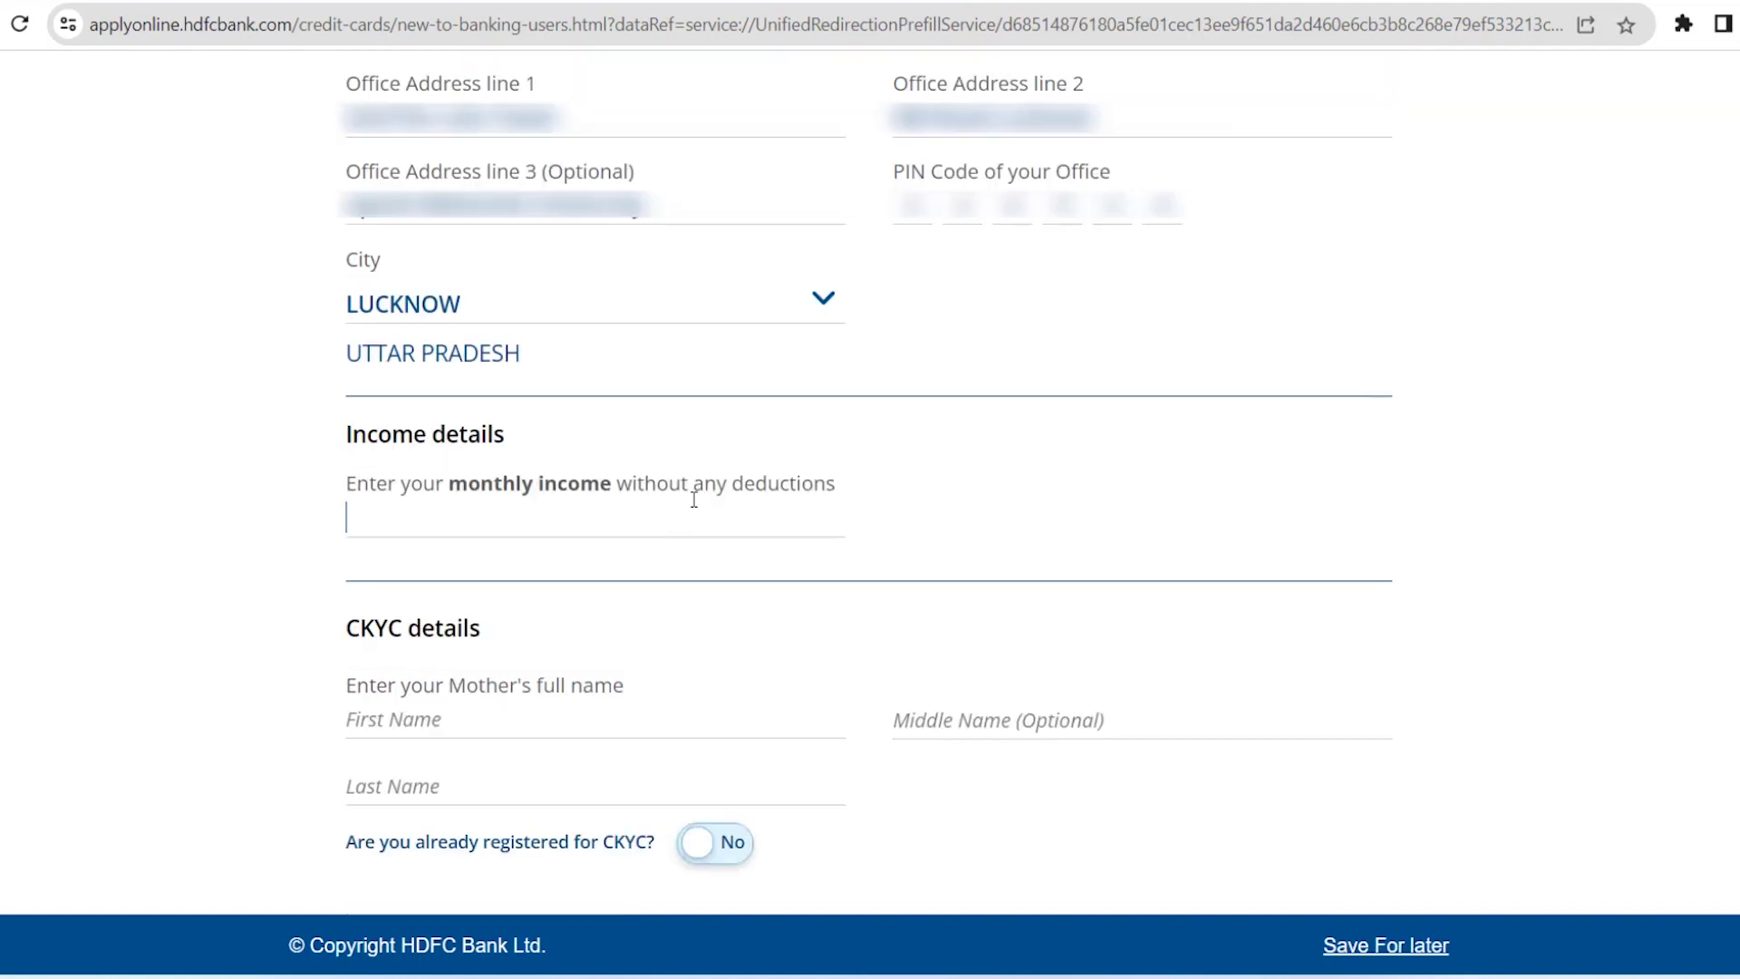
scroll(732, 385, "down", 1)
left_click(732, 385)
type("2")
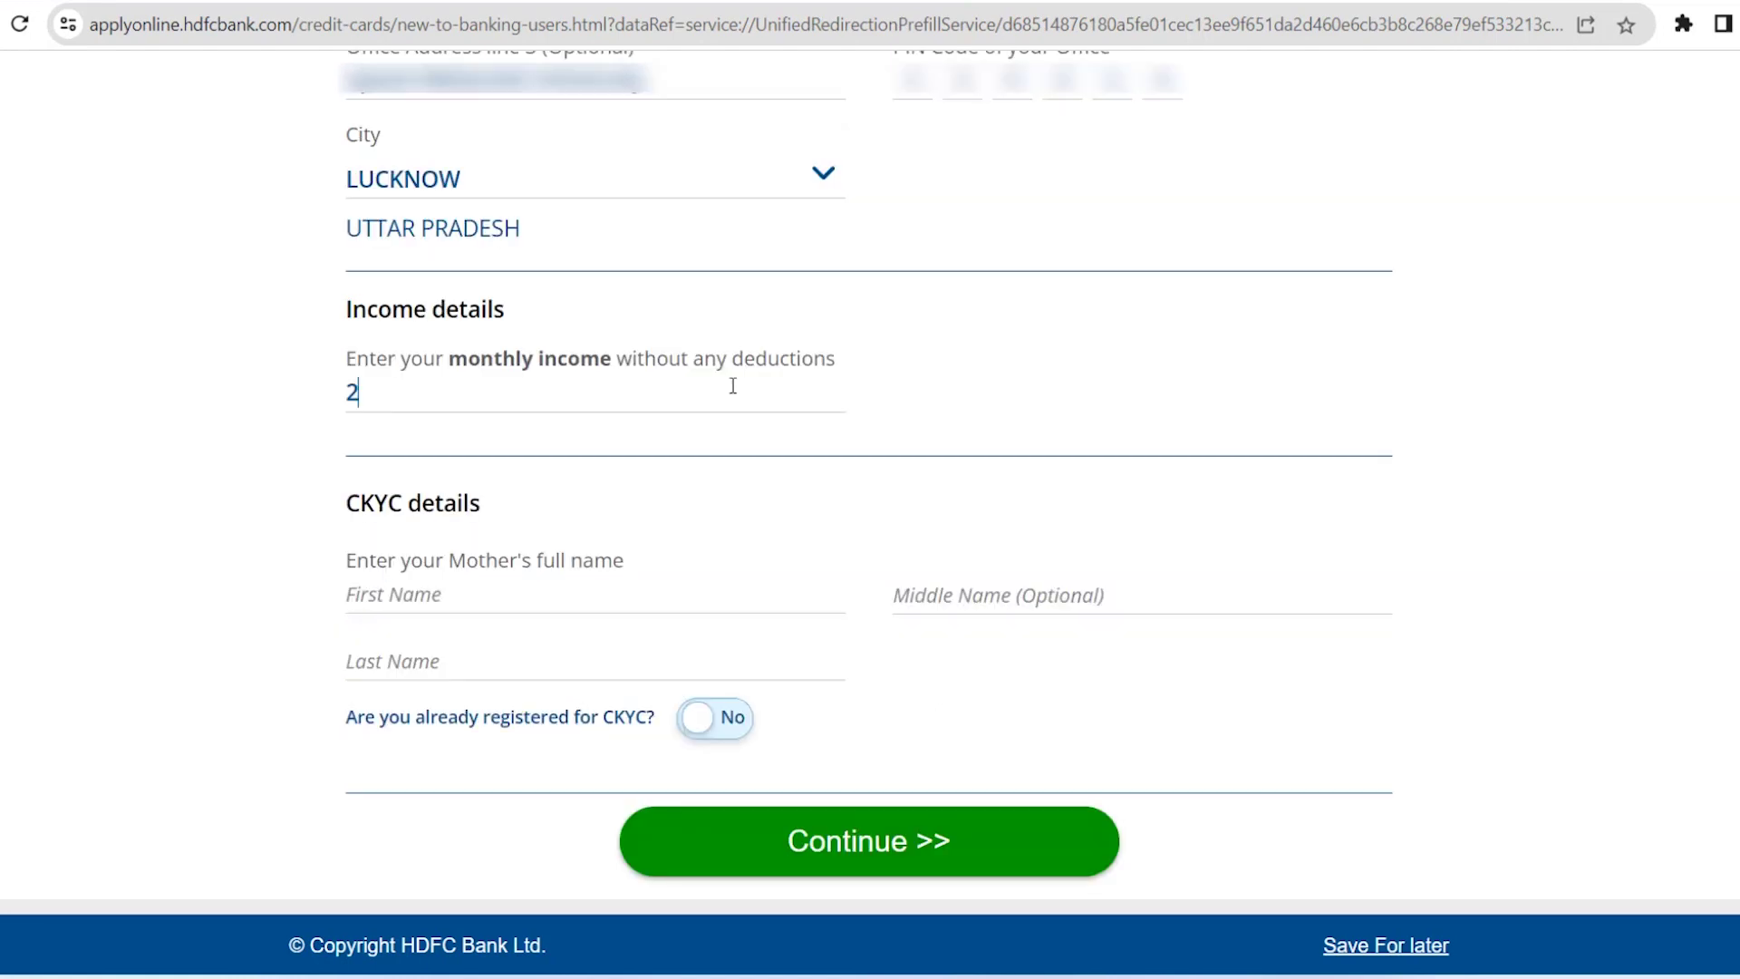
type("0000")
left_click(582, 610)
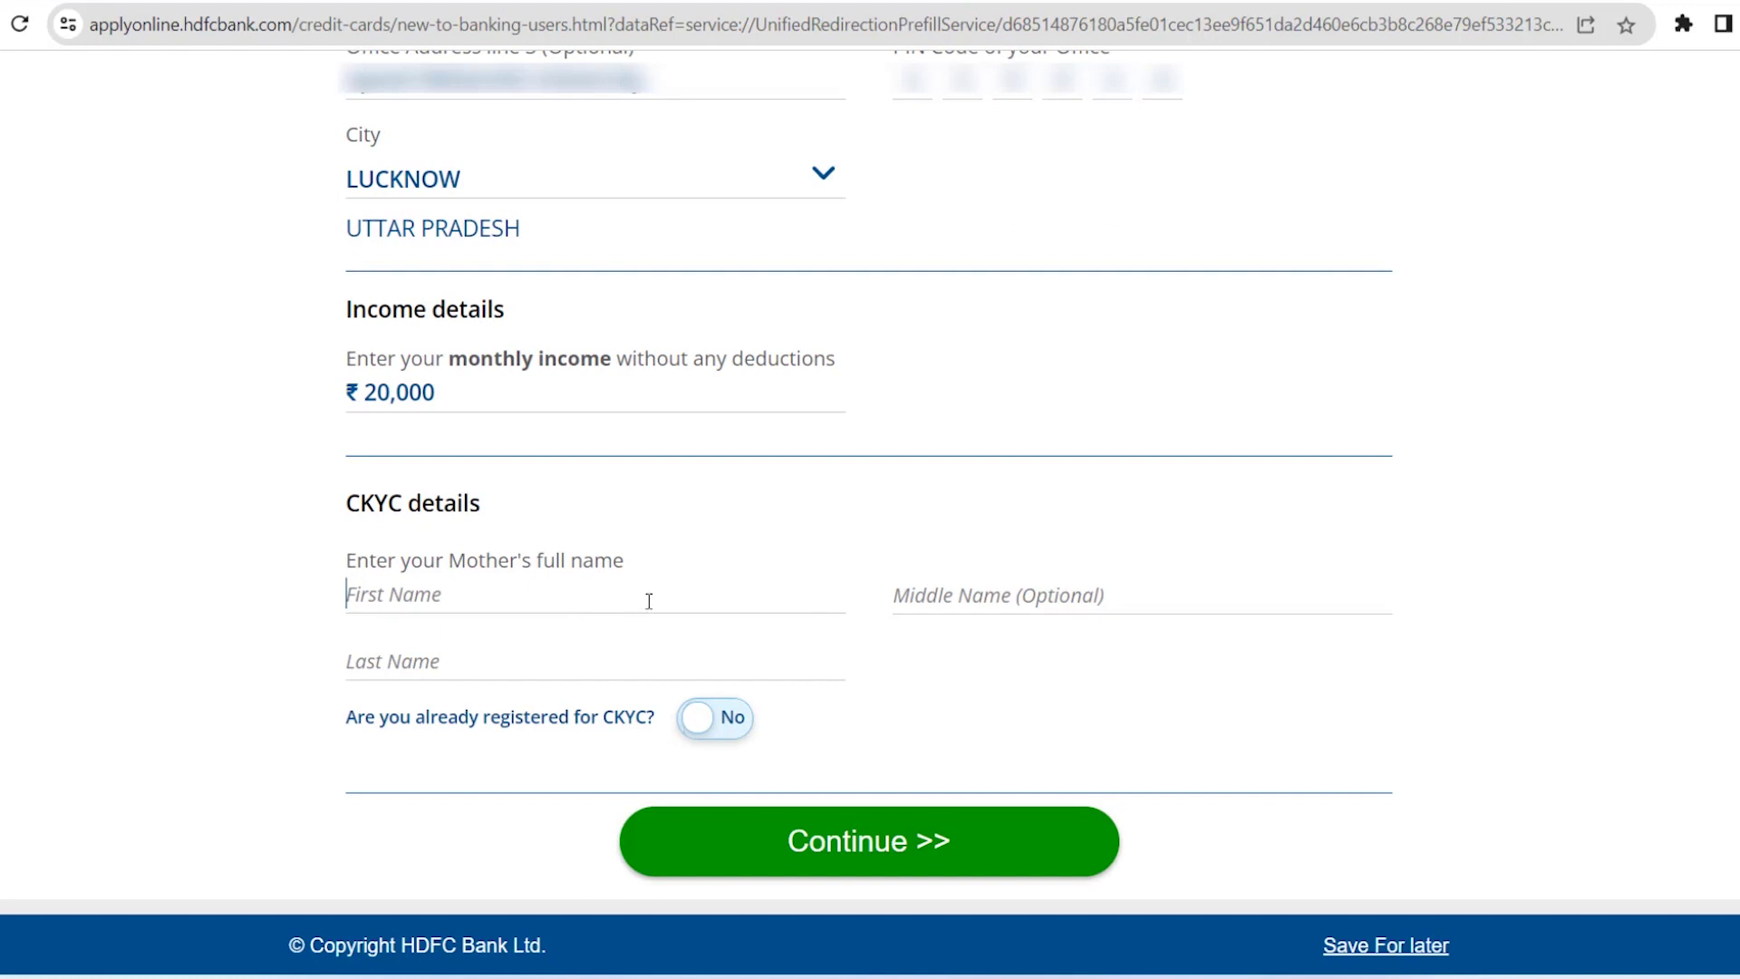
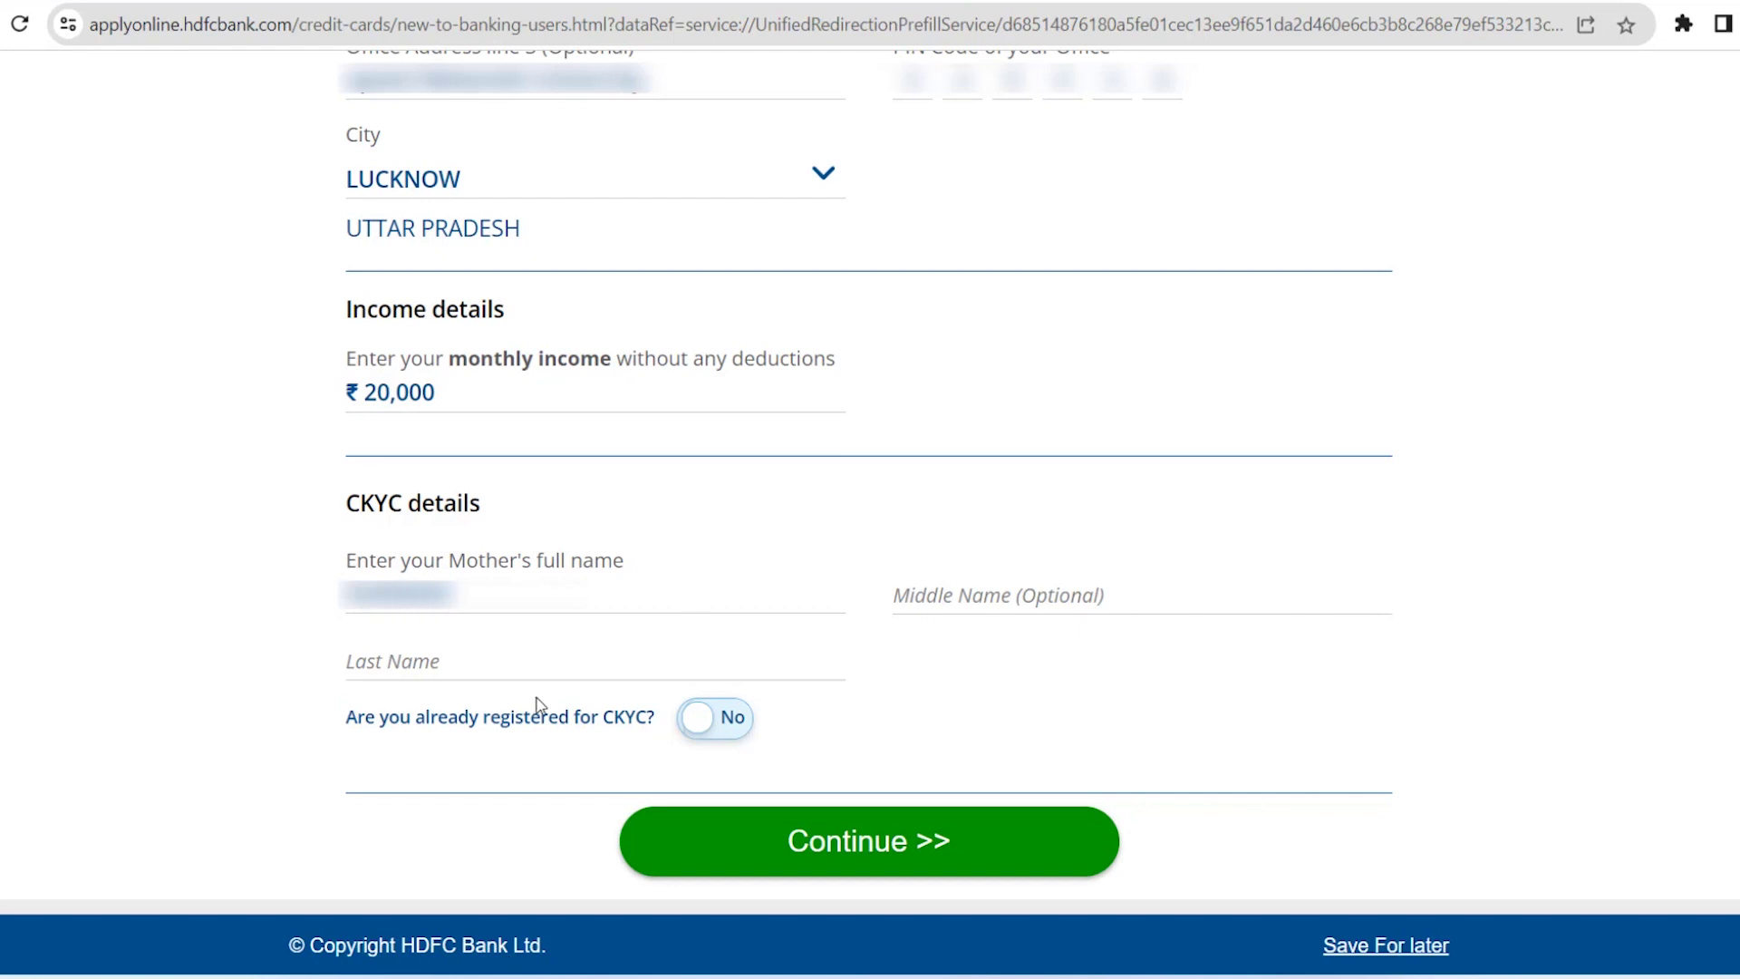
left_click(533, 667)
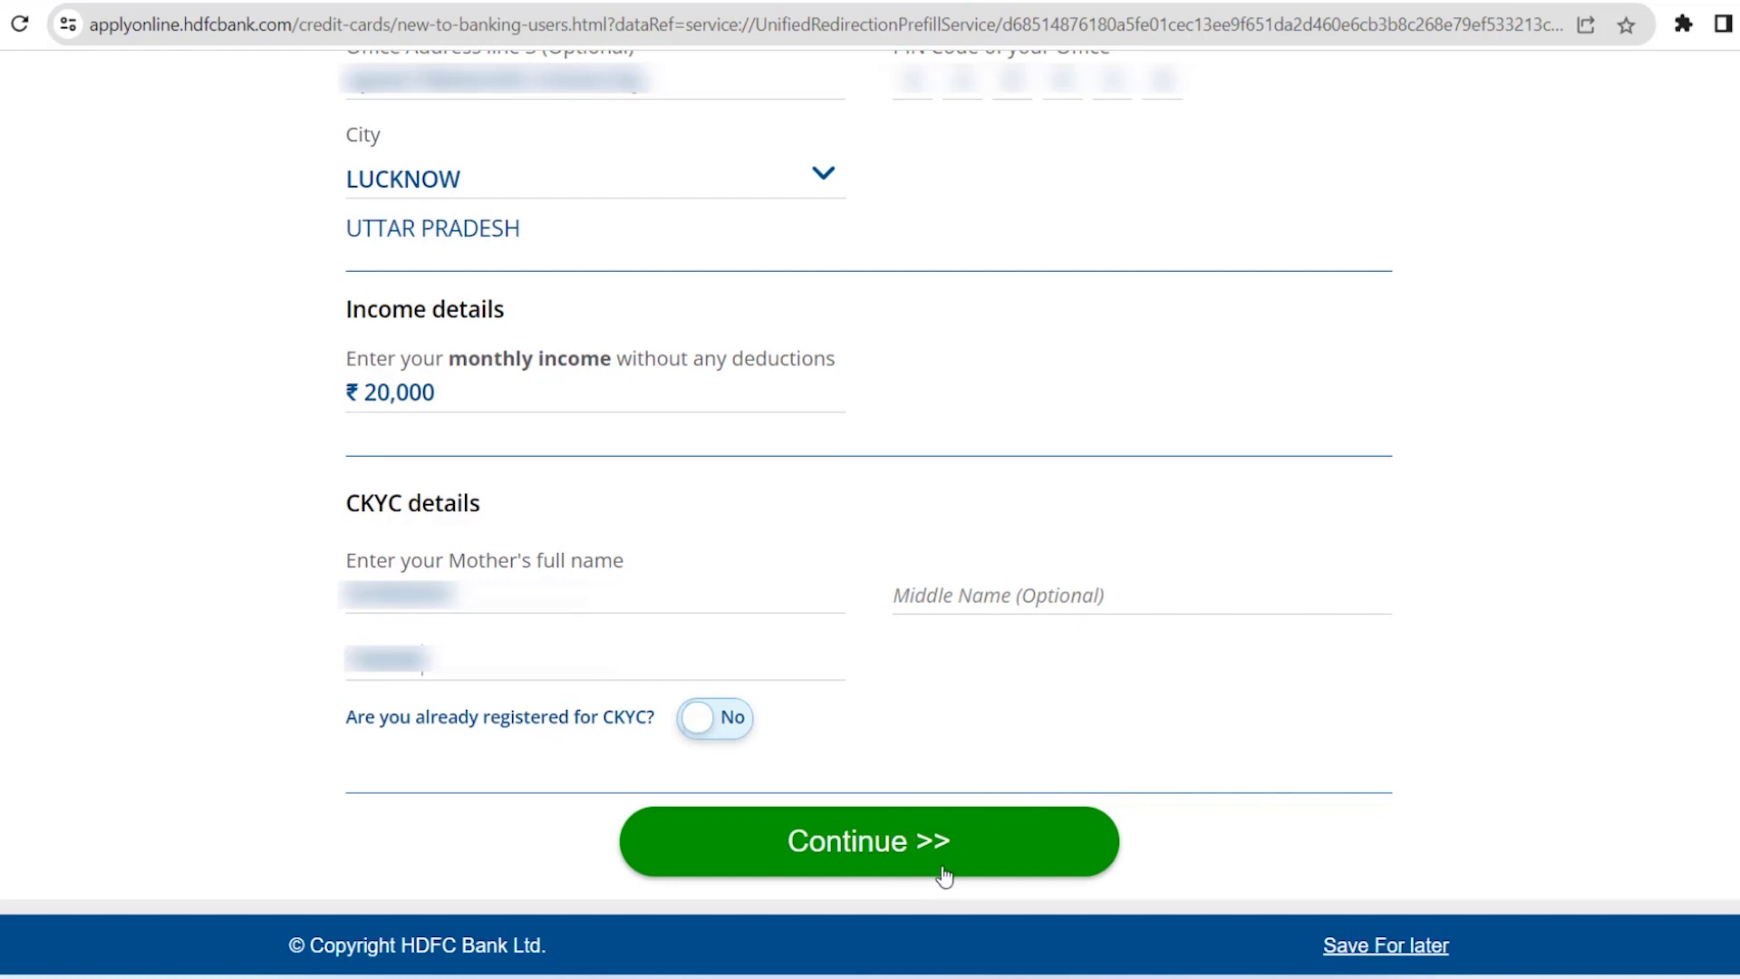
left_click(902, 852)
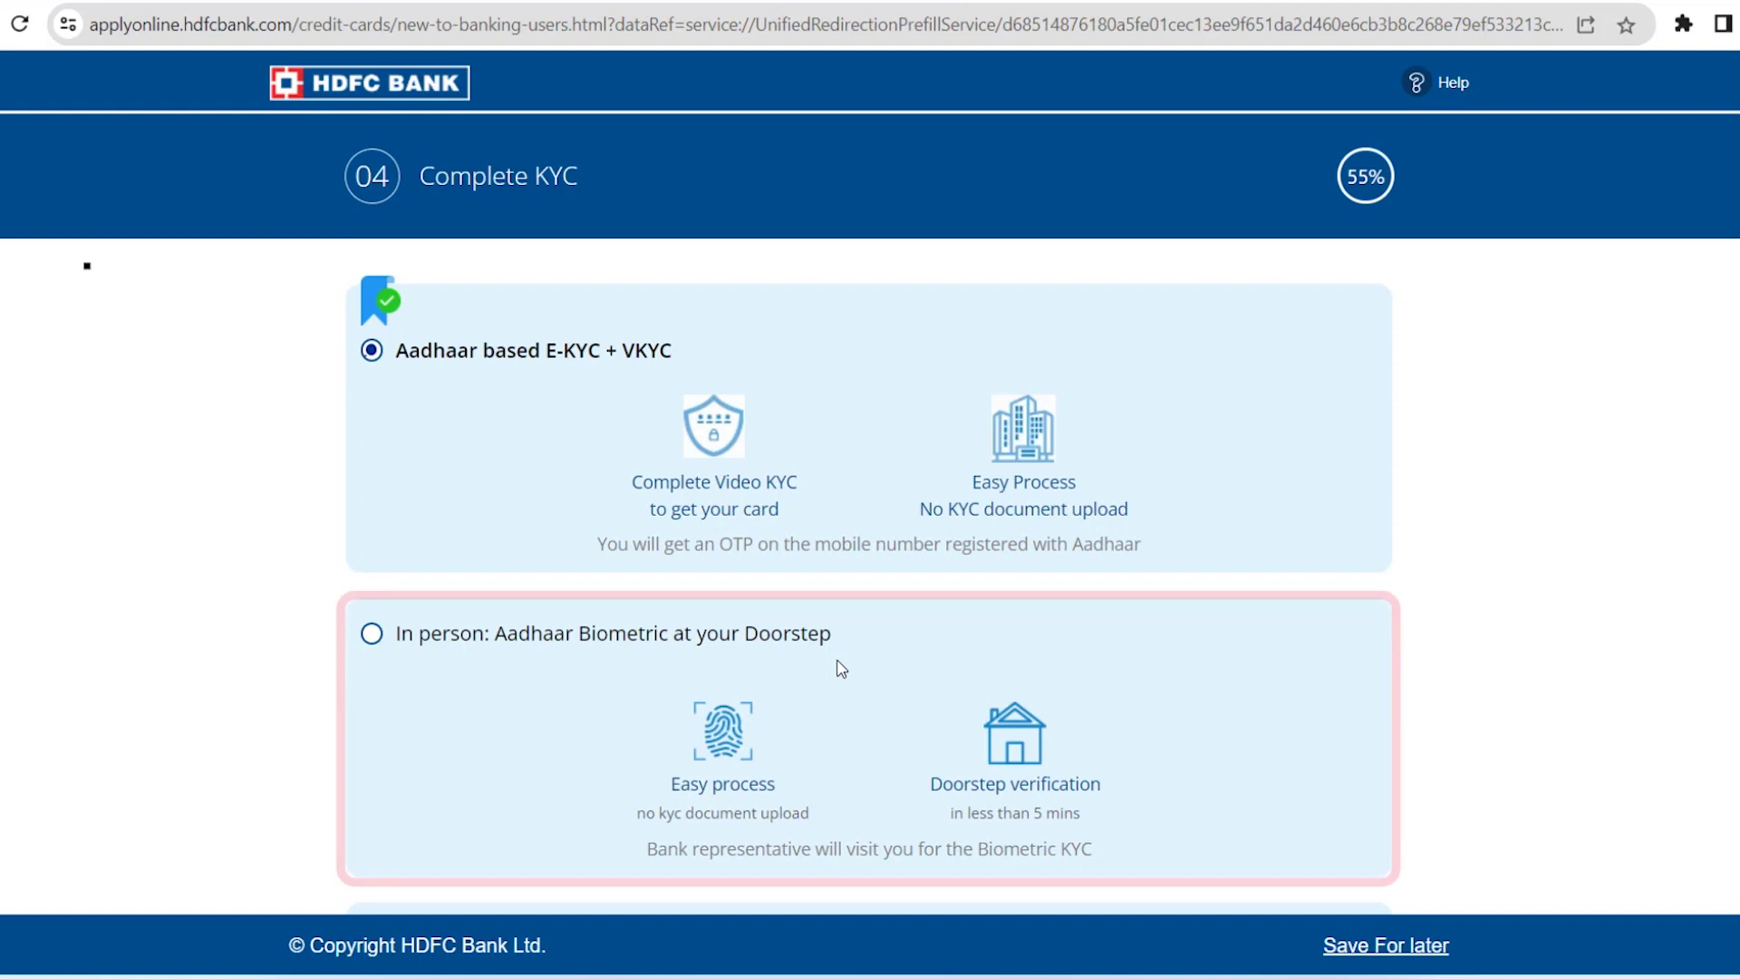
Review the Aadhaar e-KYC, biometric and document-upload options, then continue to document validation
scroll(841, 668, "down", 4)
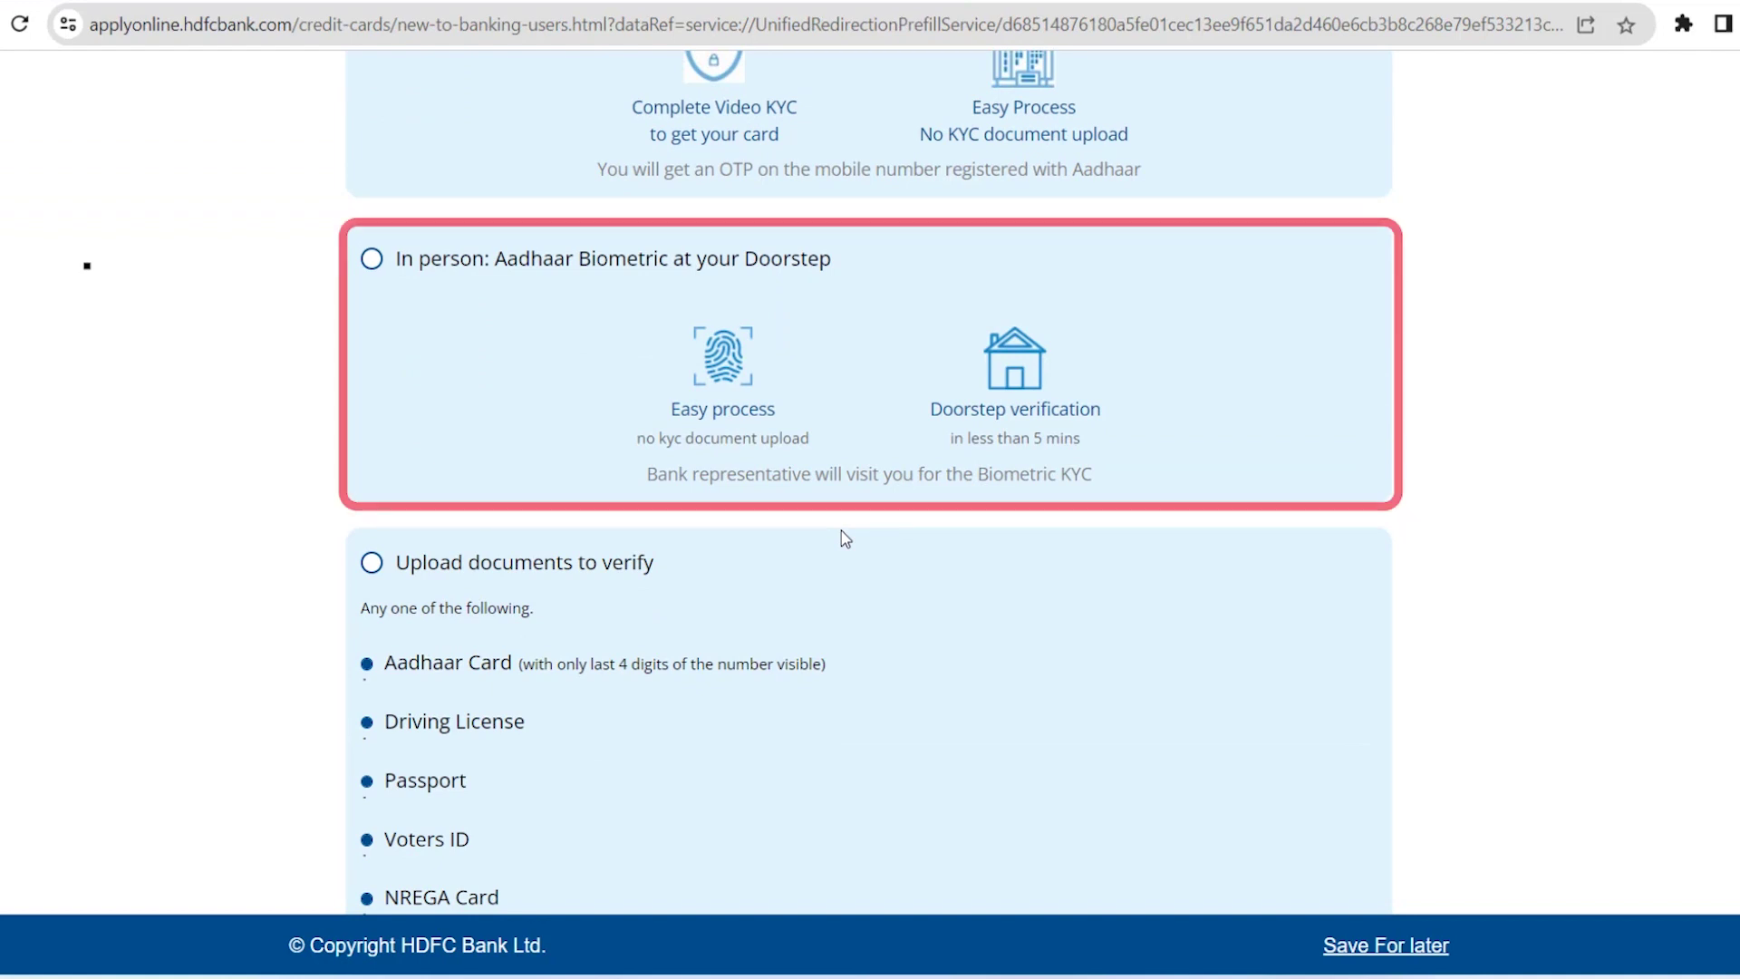
scroll(841, 530, "up", 3)
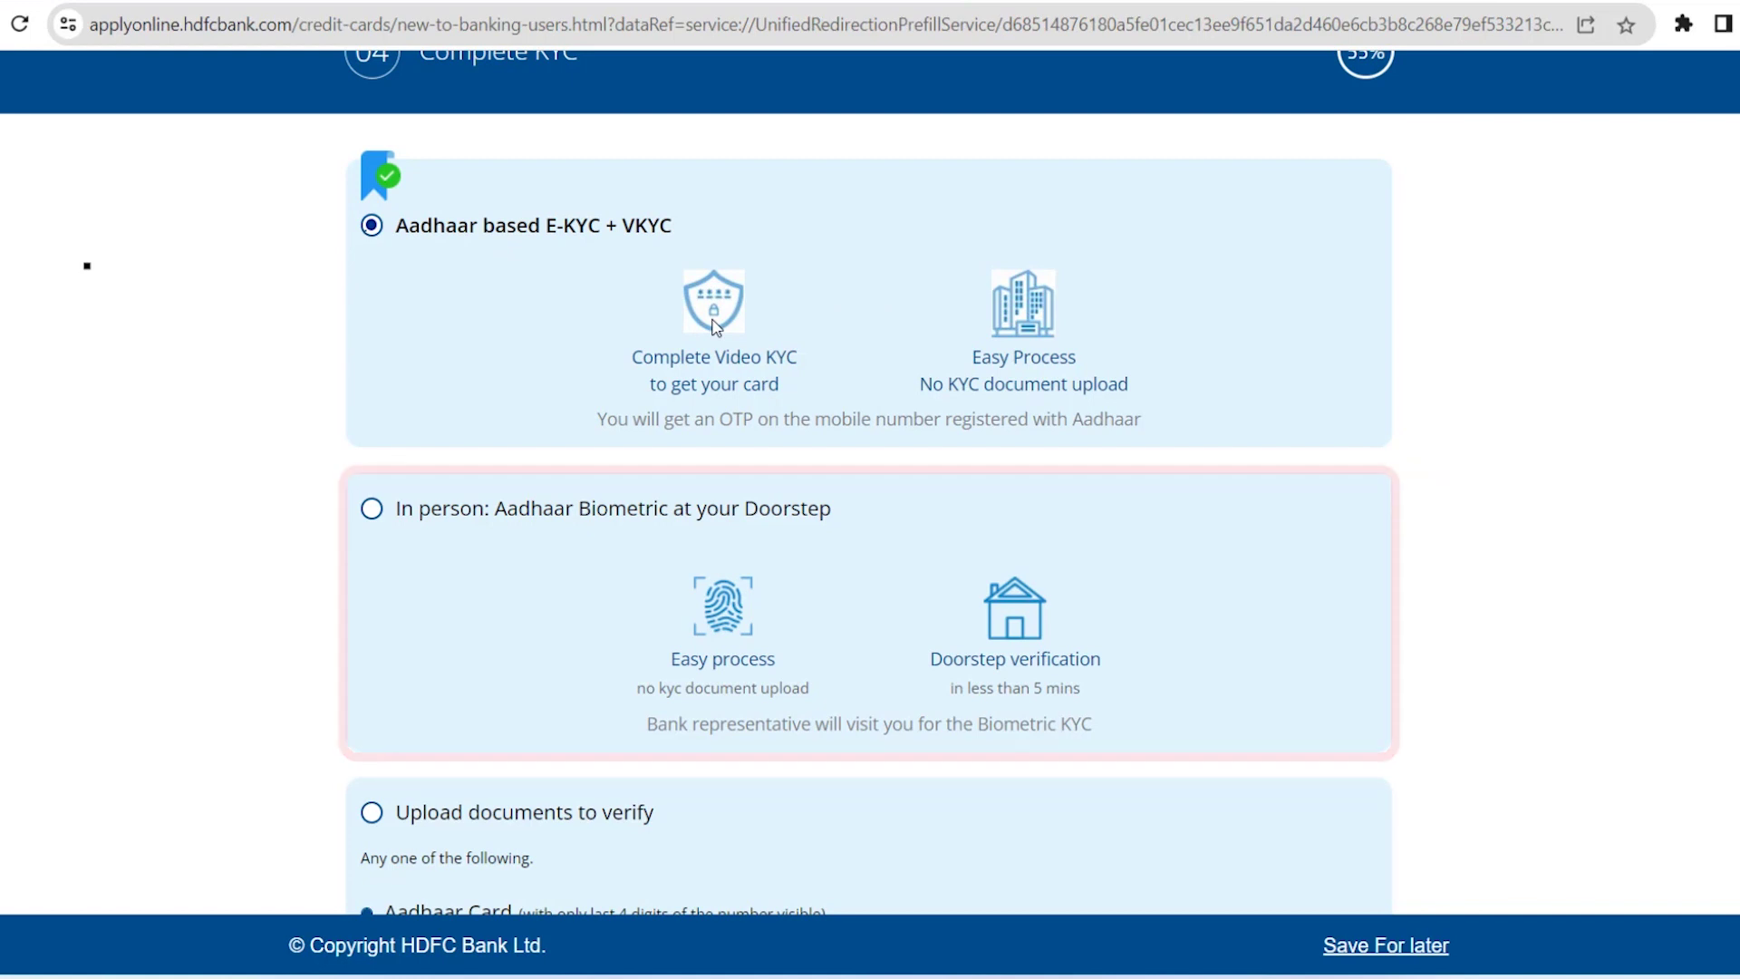
scroll(715, 326, "down", 4)
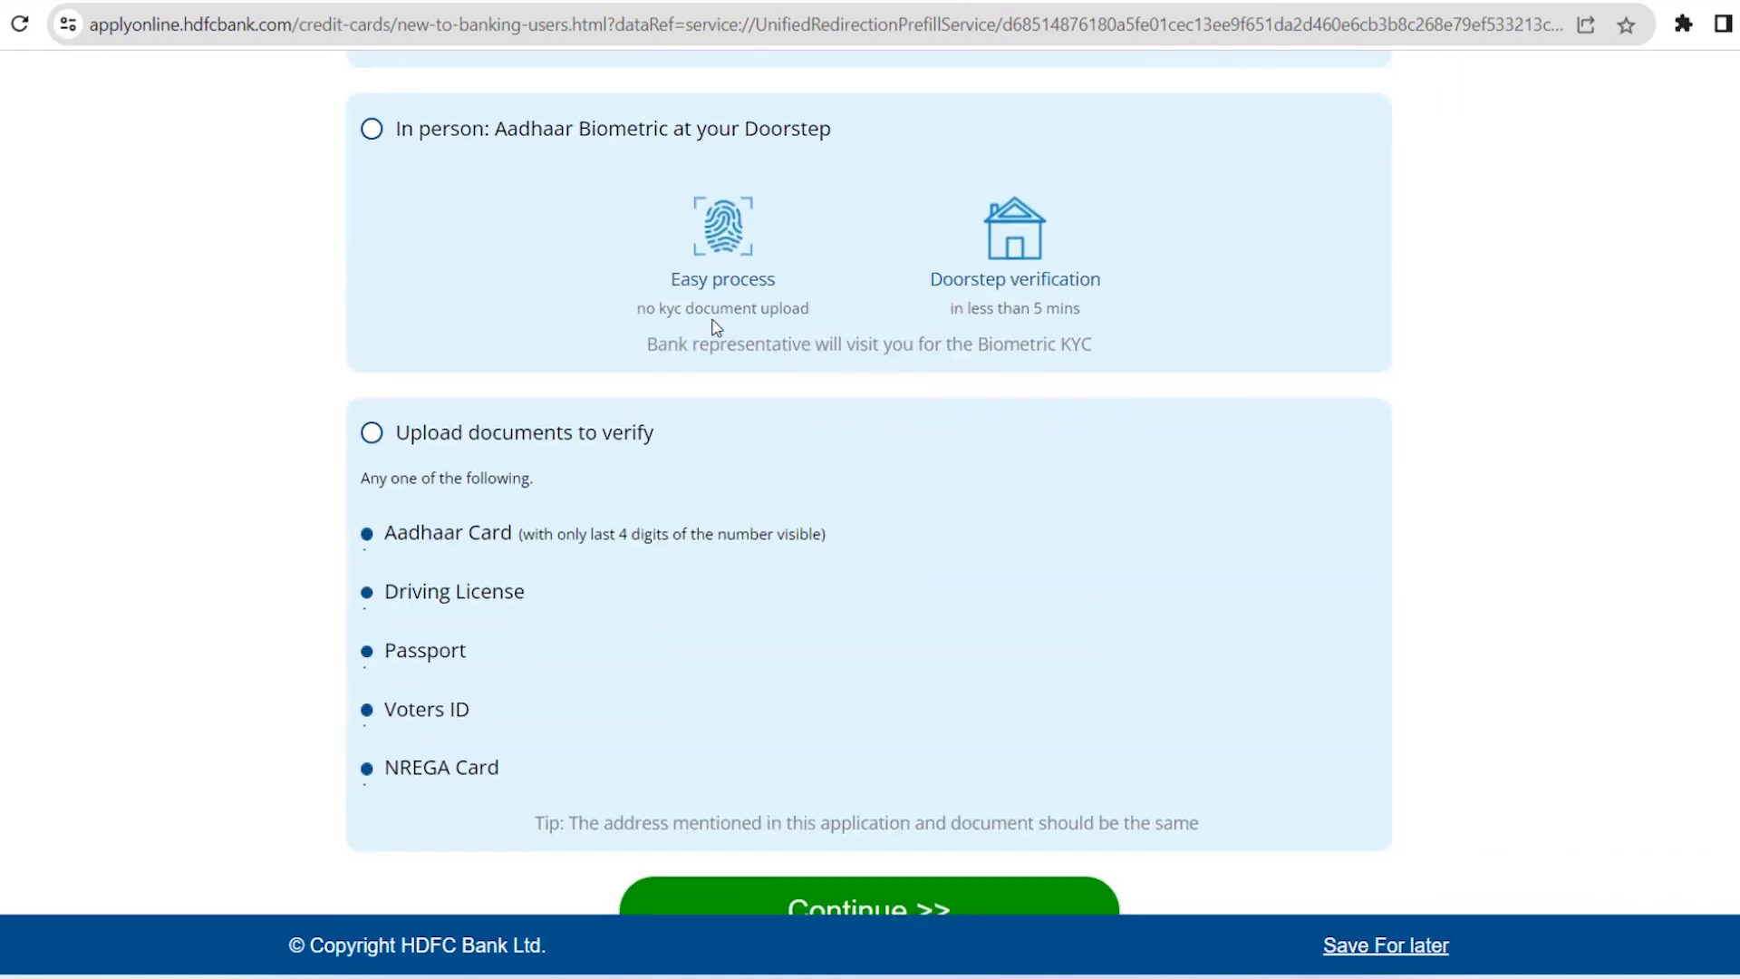
scroll(710, 326, "down", 1)
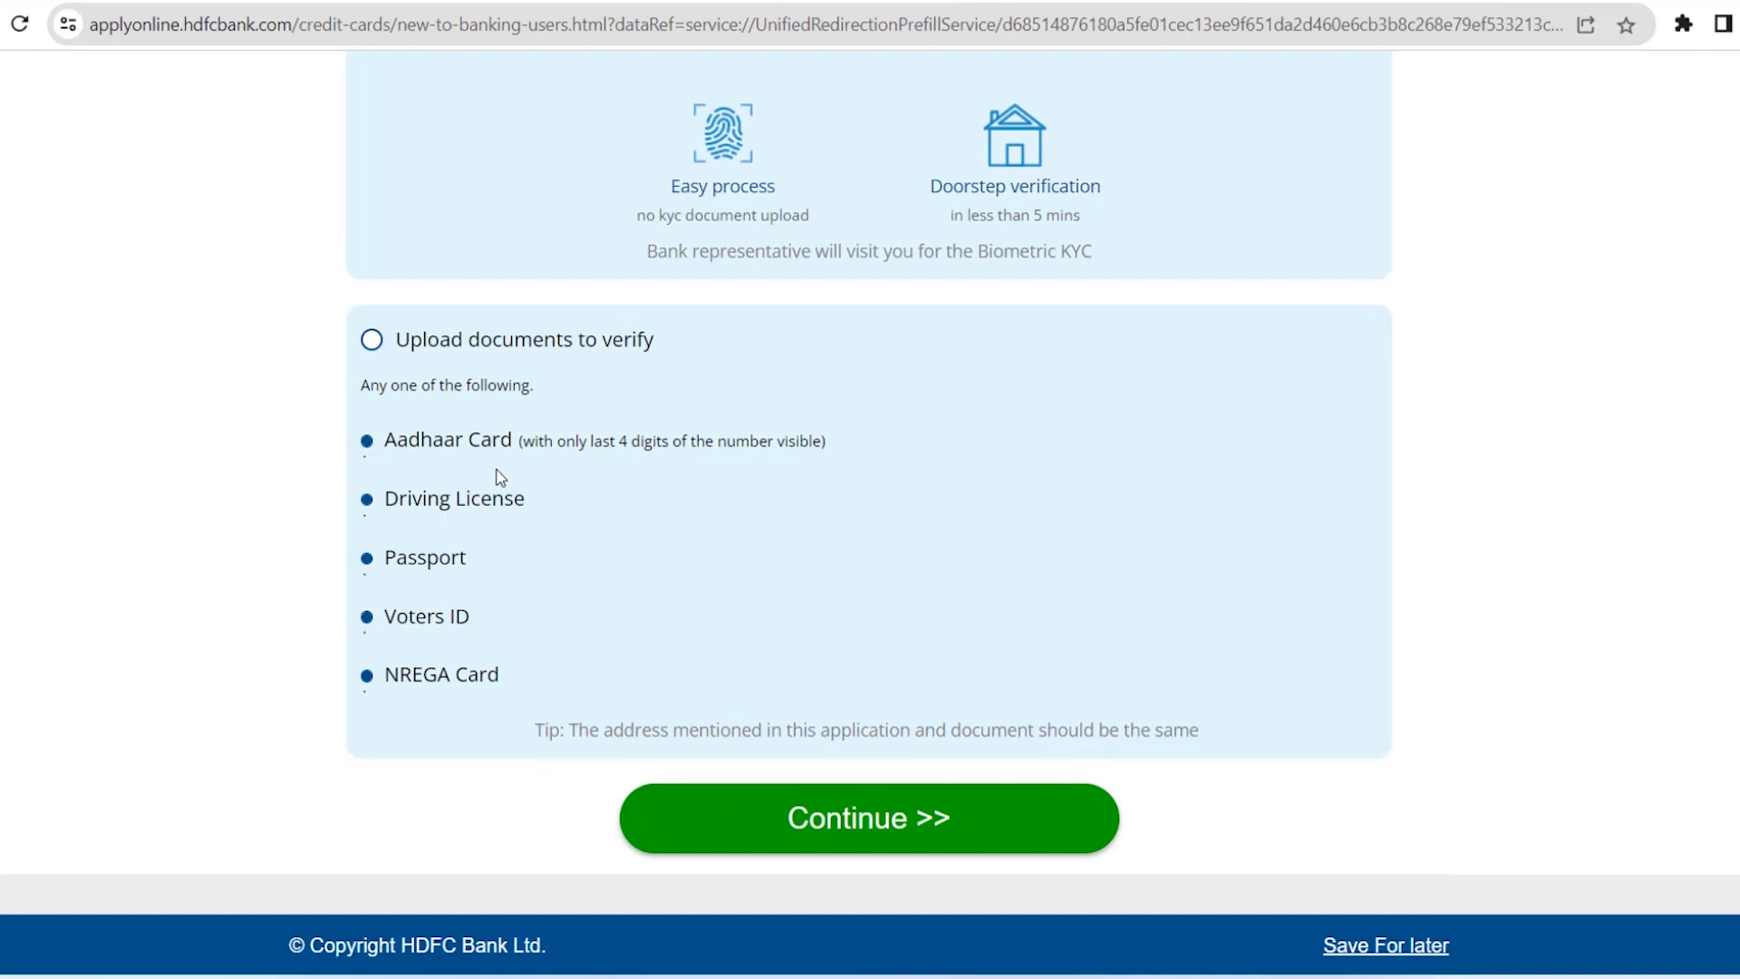
left_click(855, 829)
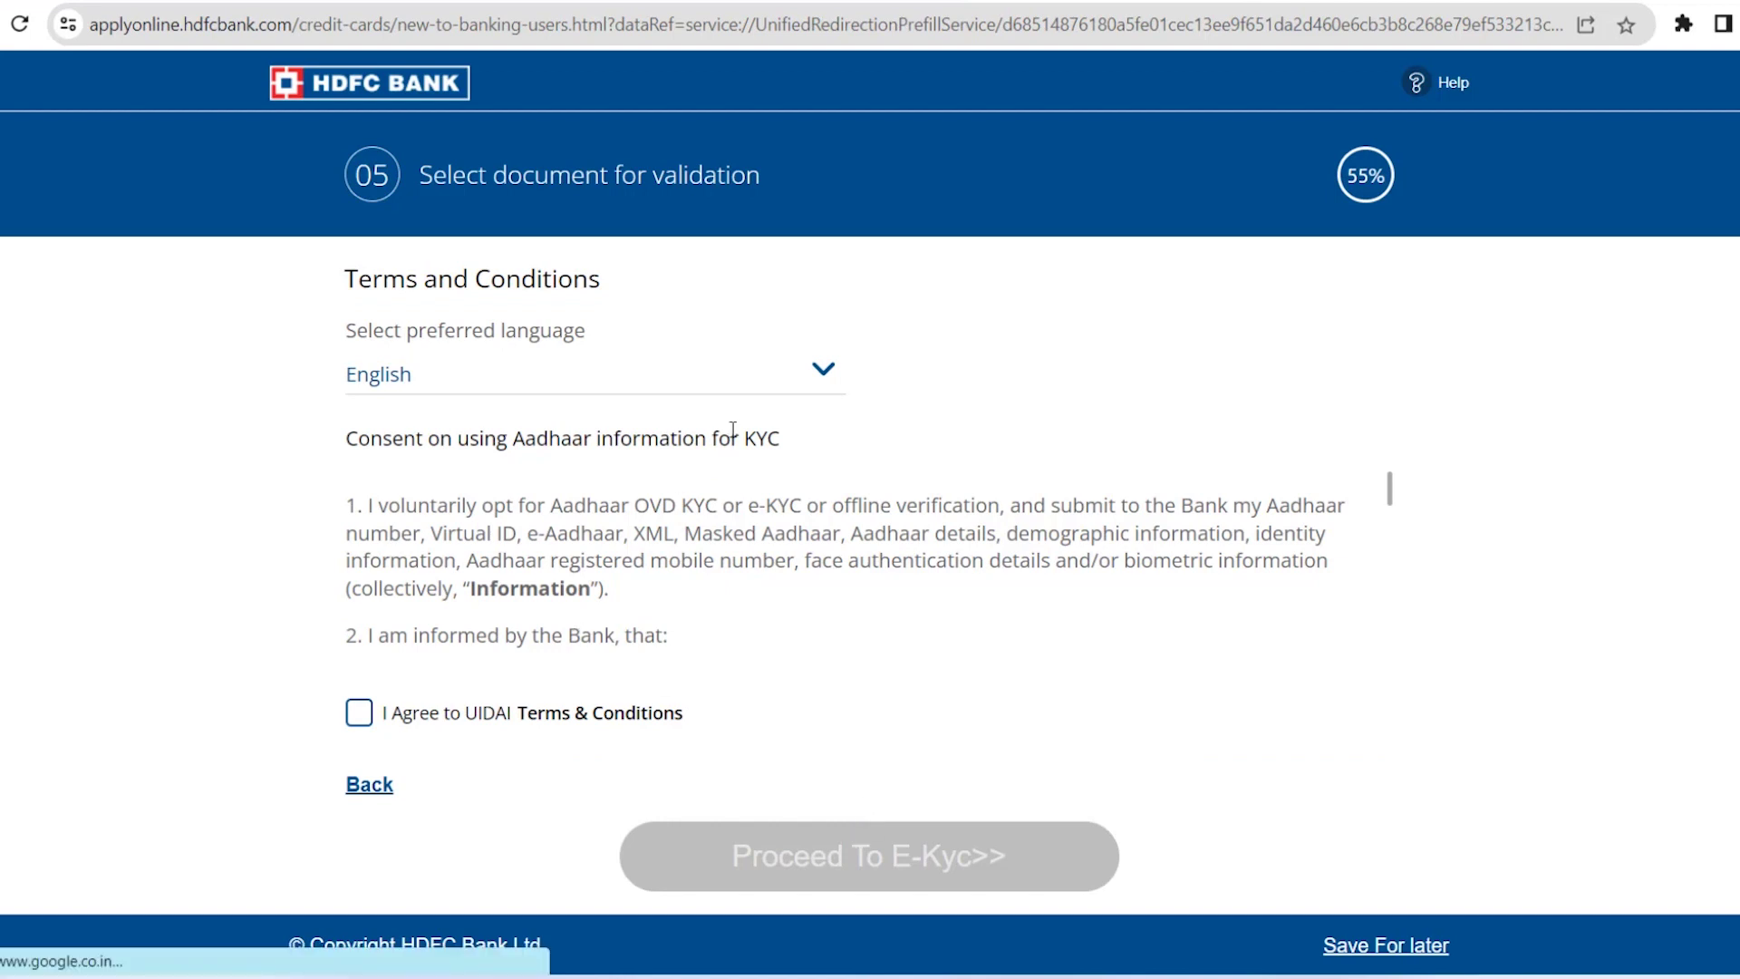
Show the UIDAI consent in Hindi, accept the terms and proceed to e-KYC
left_click(821, 380)
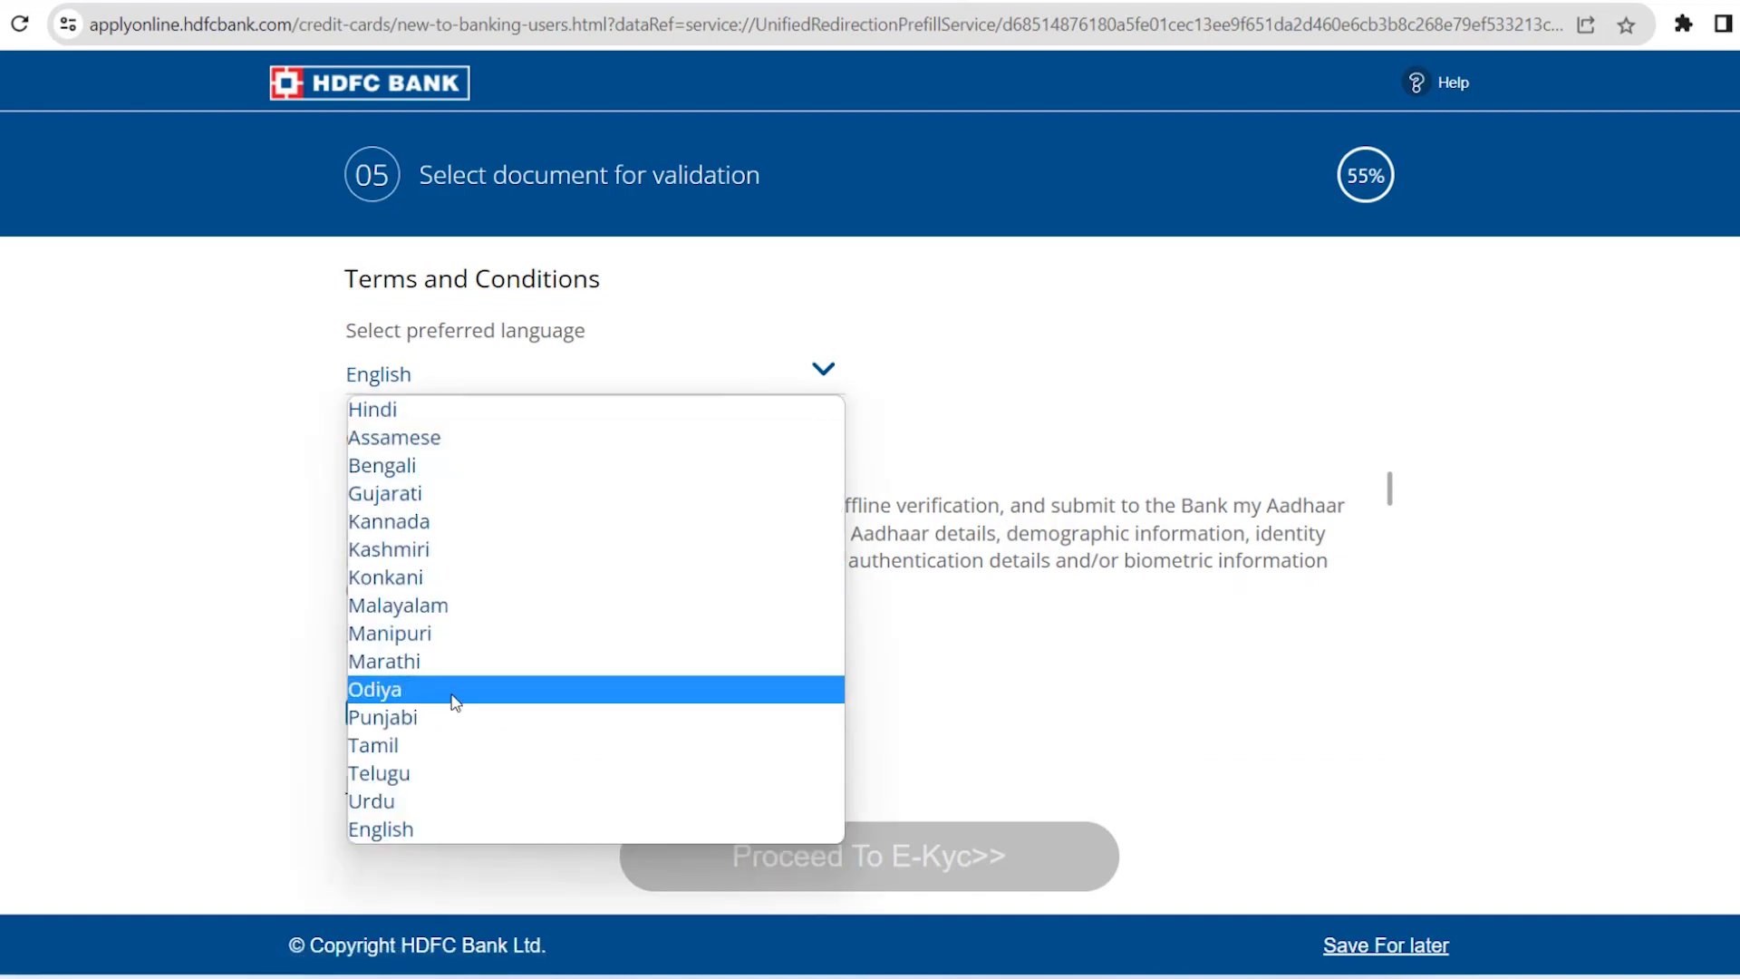
left_click(395, 415)
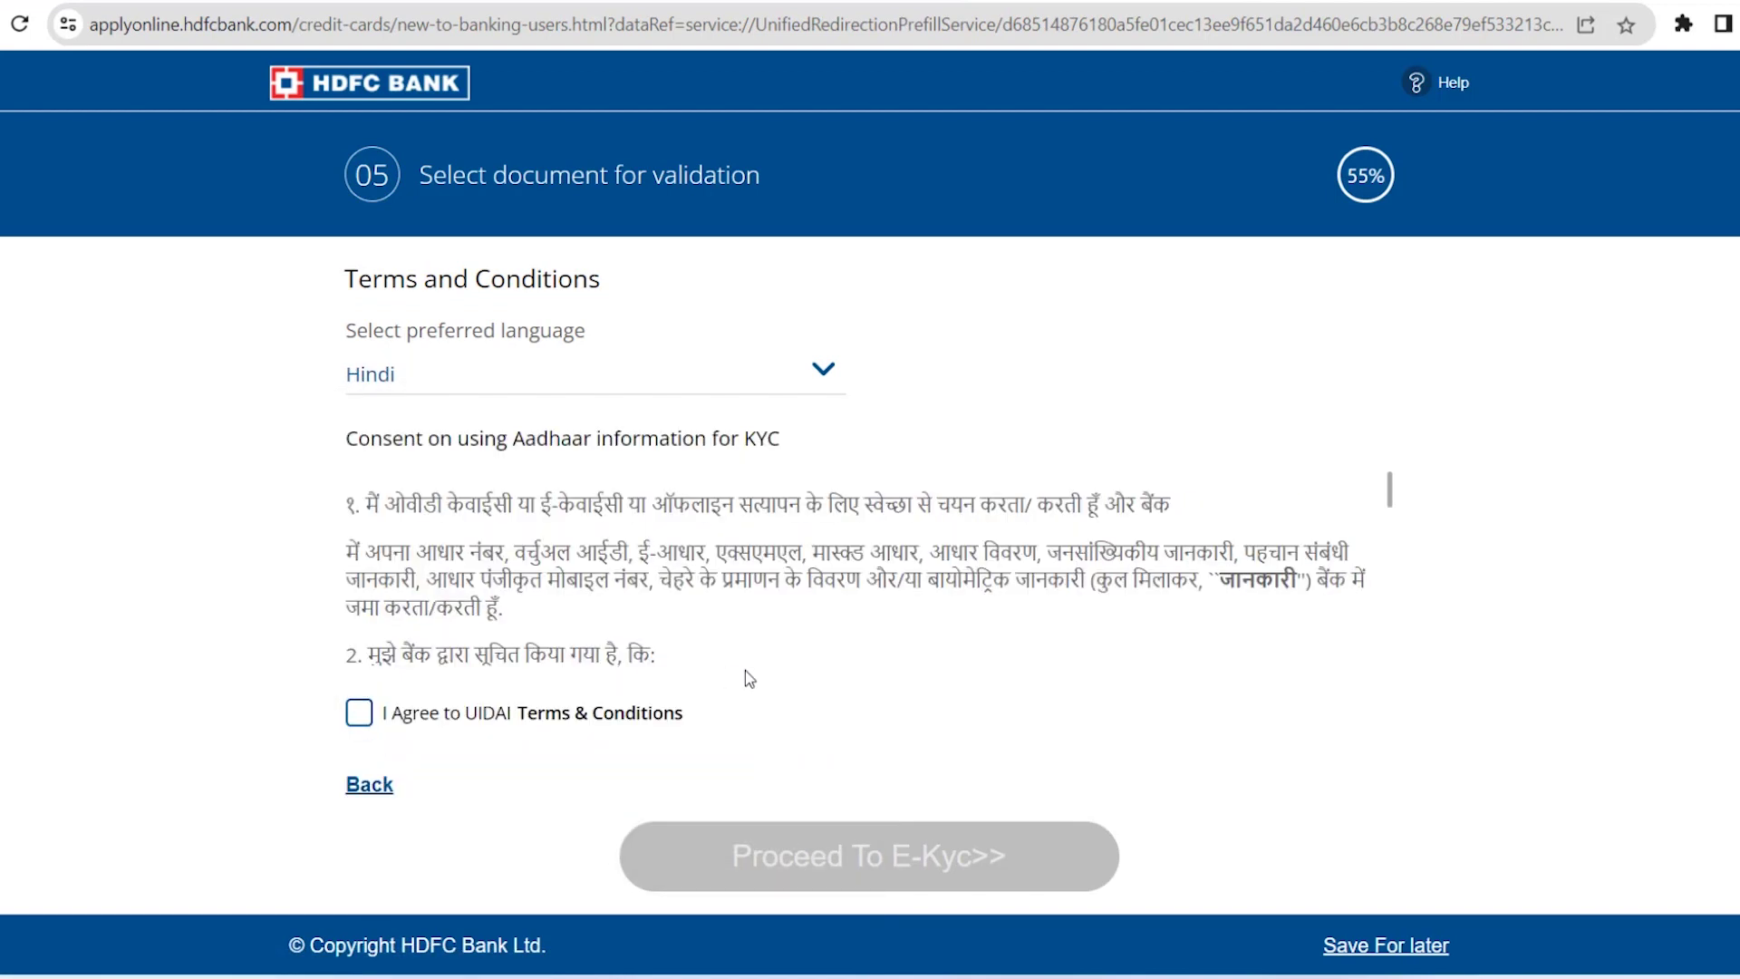
left_click(360, 714)
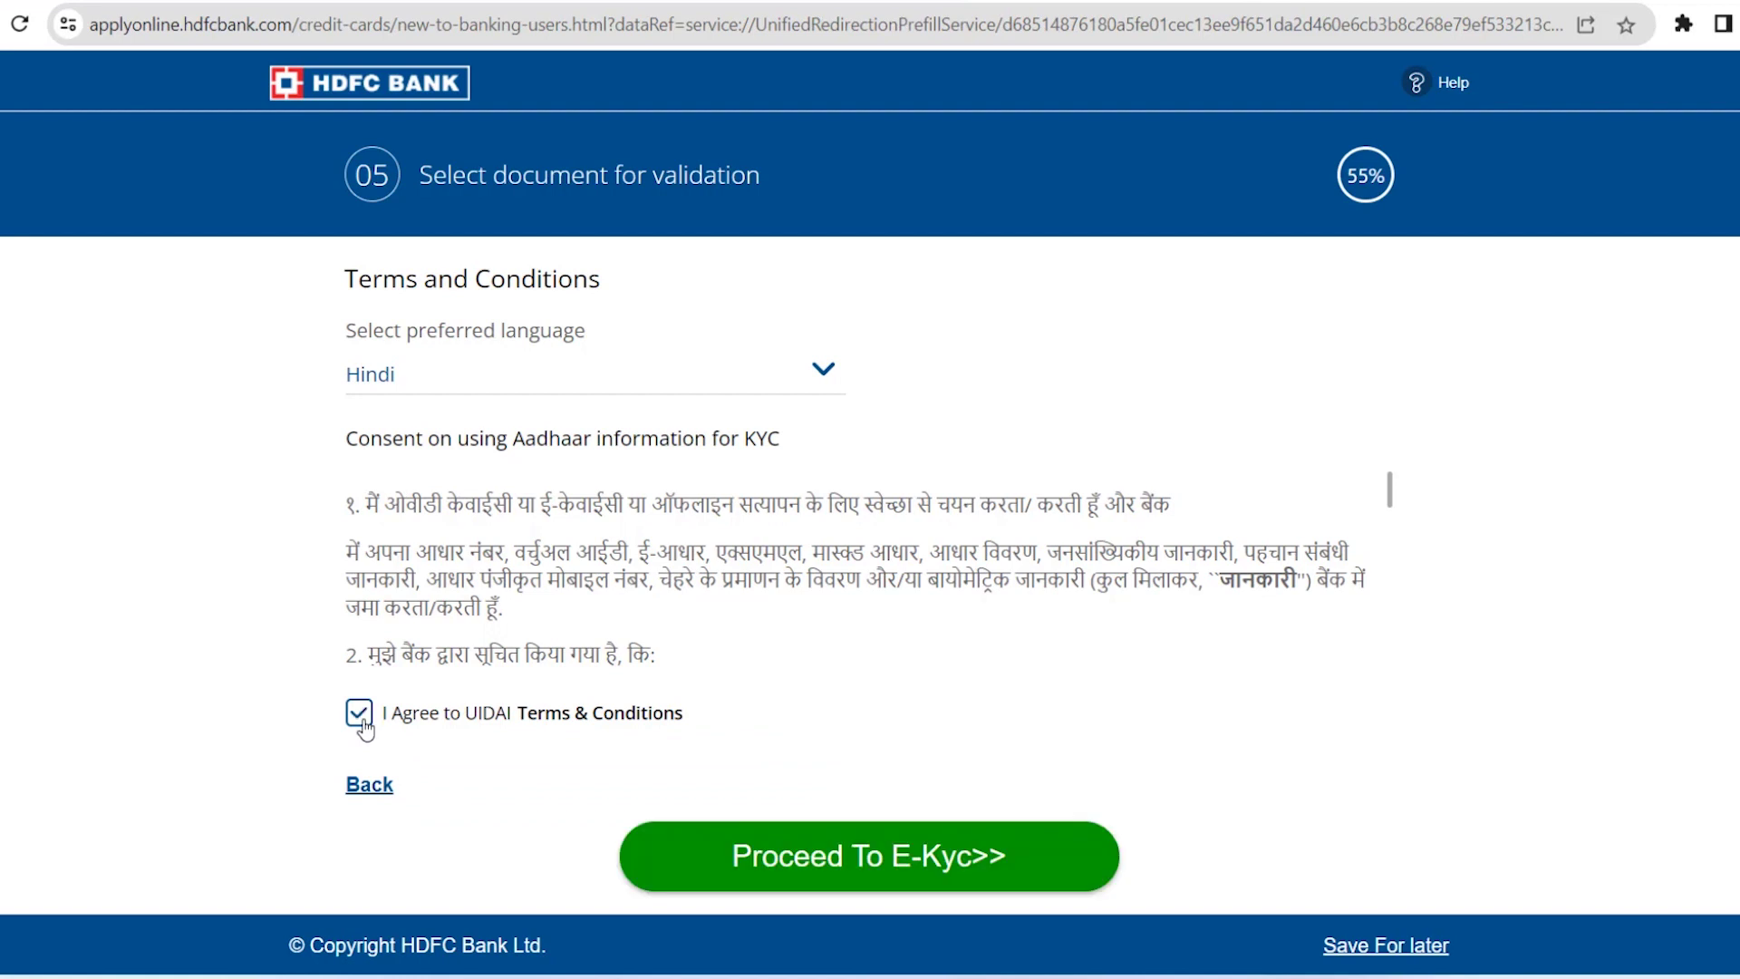
left_click(838, 868)
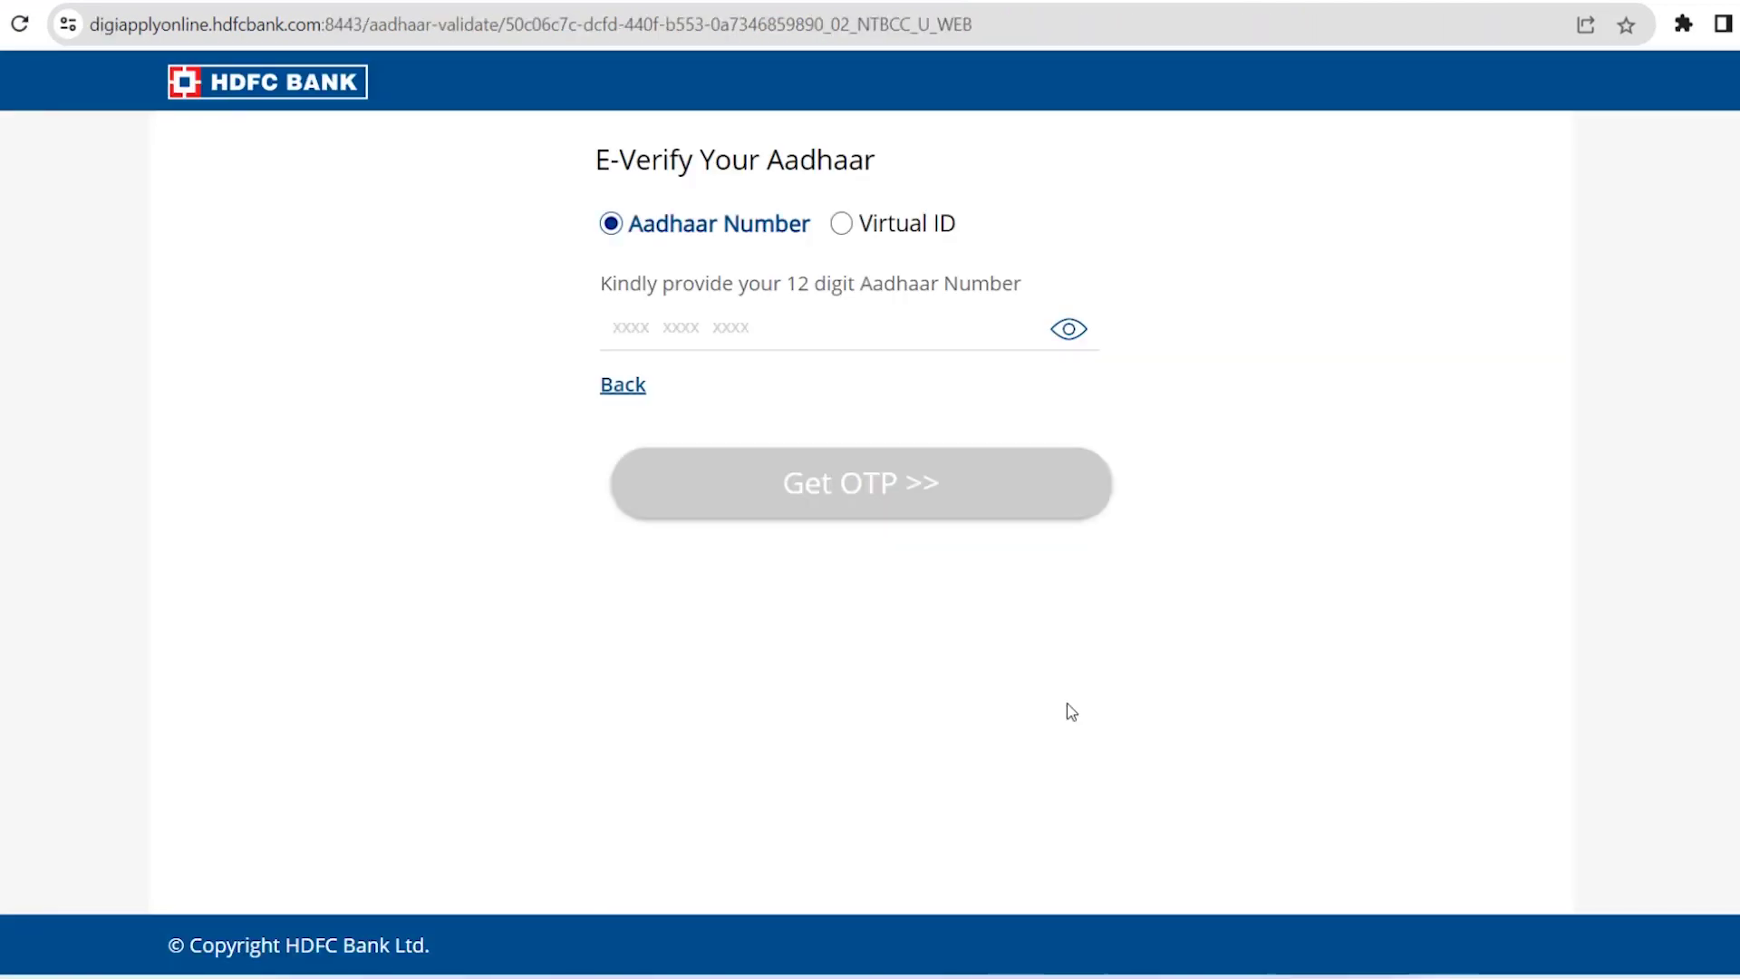
Enter the Aadhaar number, request an OTP and verify the e-KYC with it
left_click(629, 343)
type("••••••••••••")
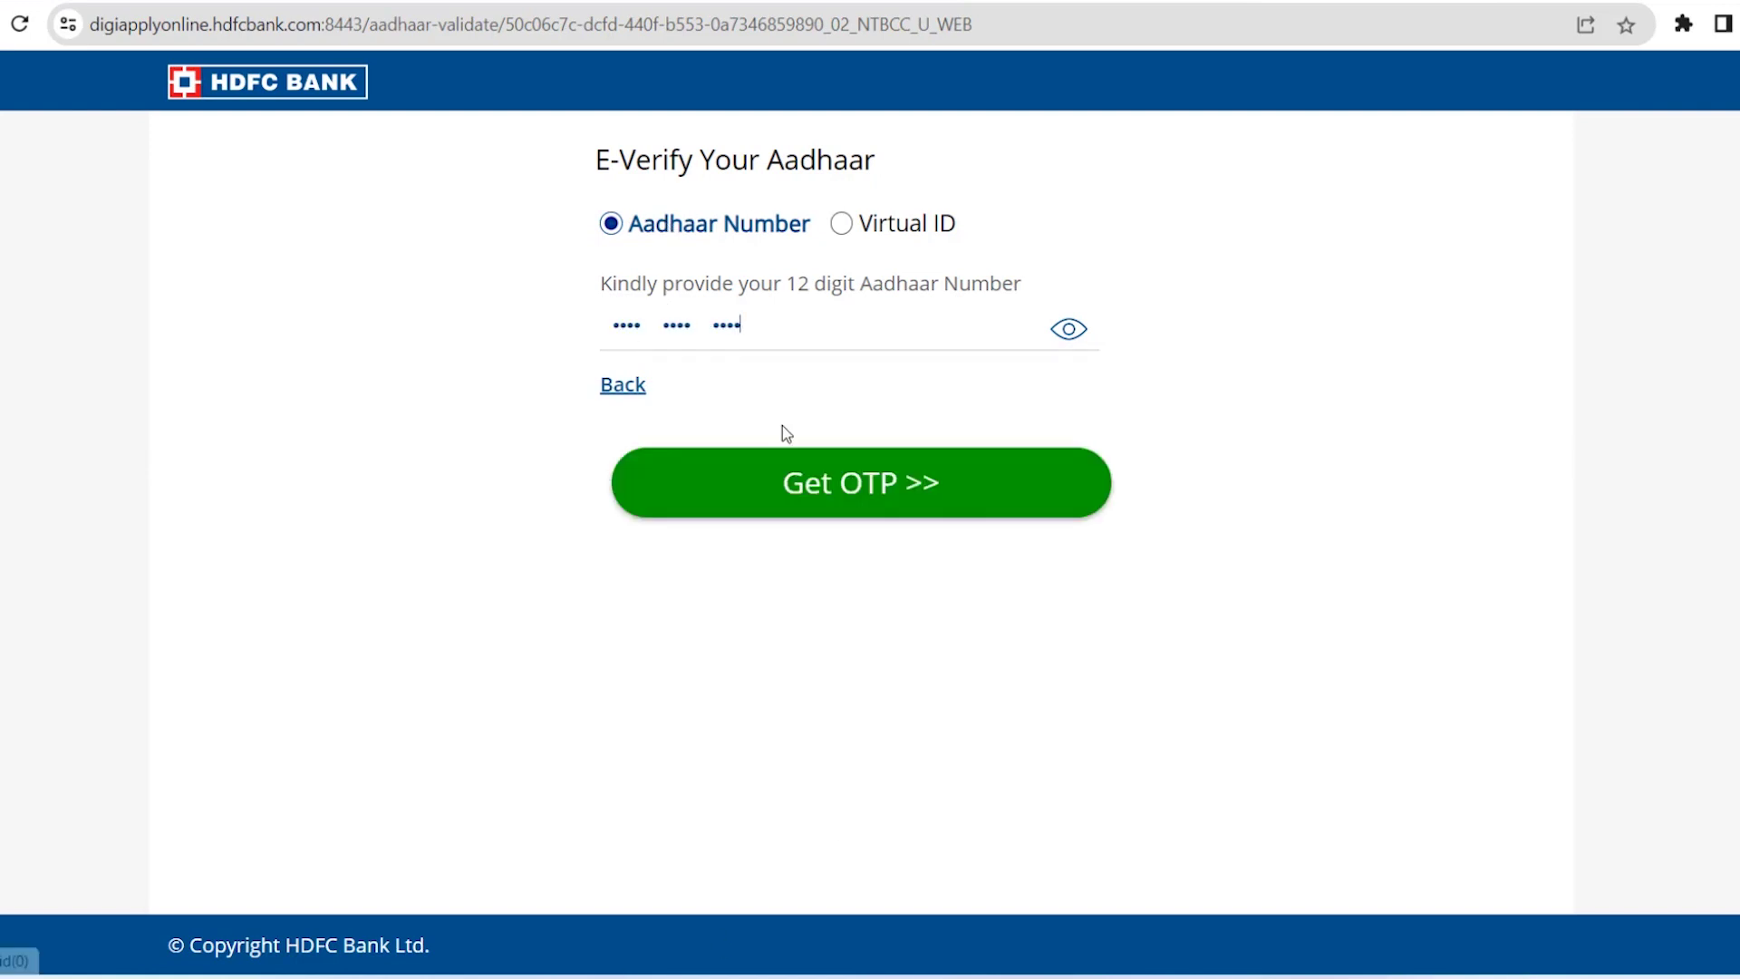
left_click(851, 486)
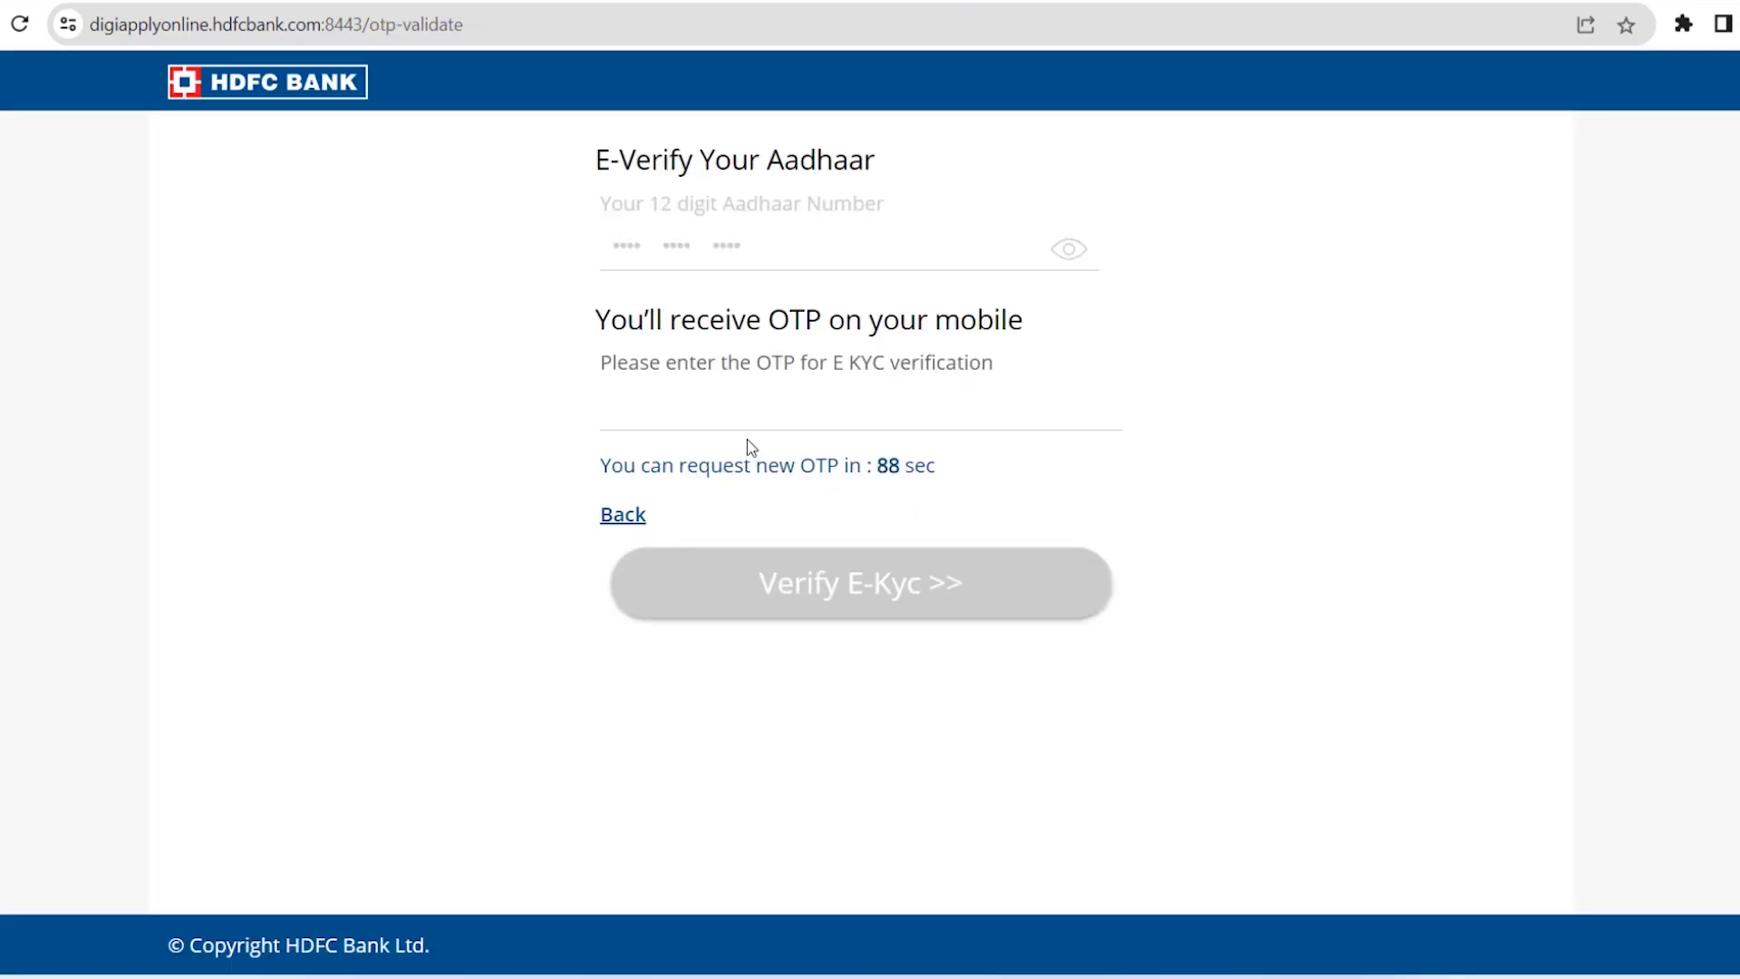
left_click(757, 426)
type("•")
type("•••••")
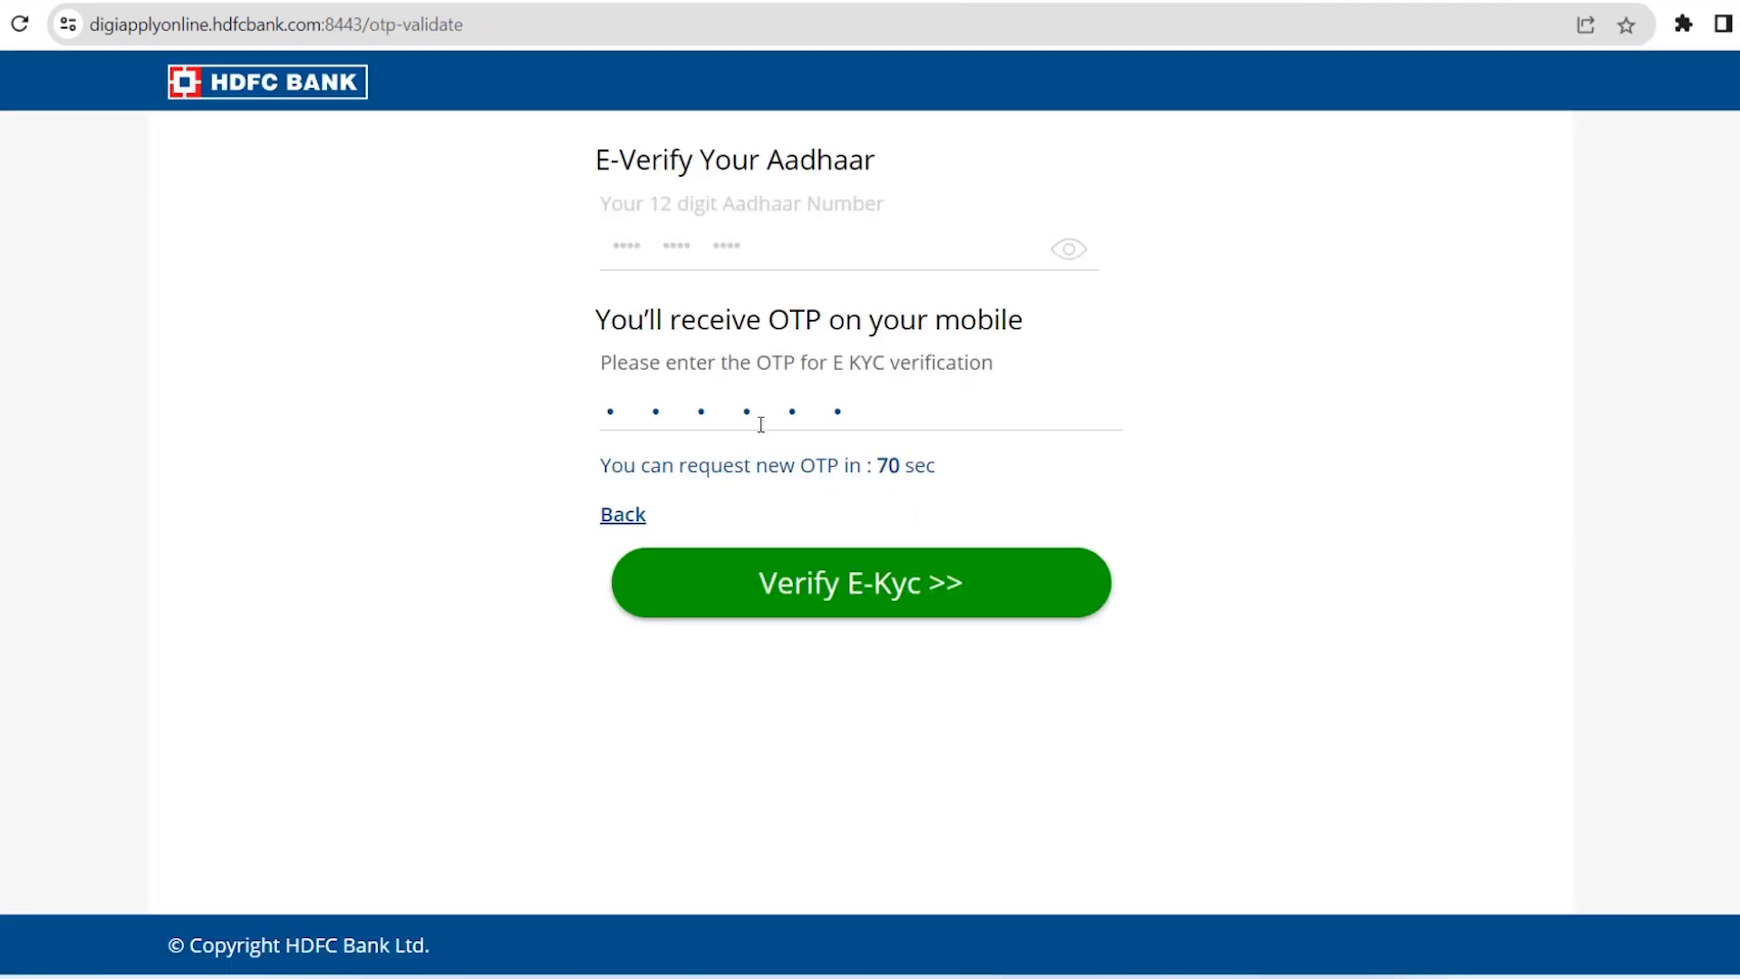
left_click(822, 596)
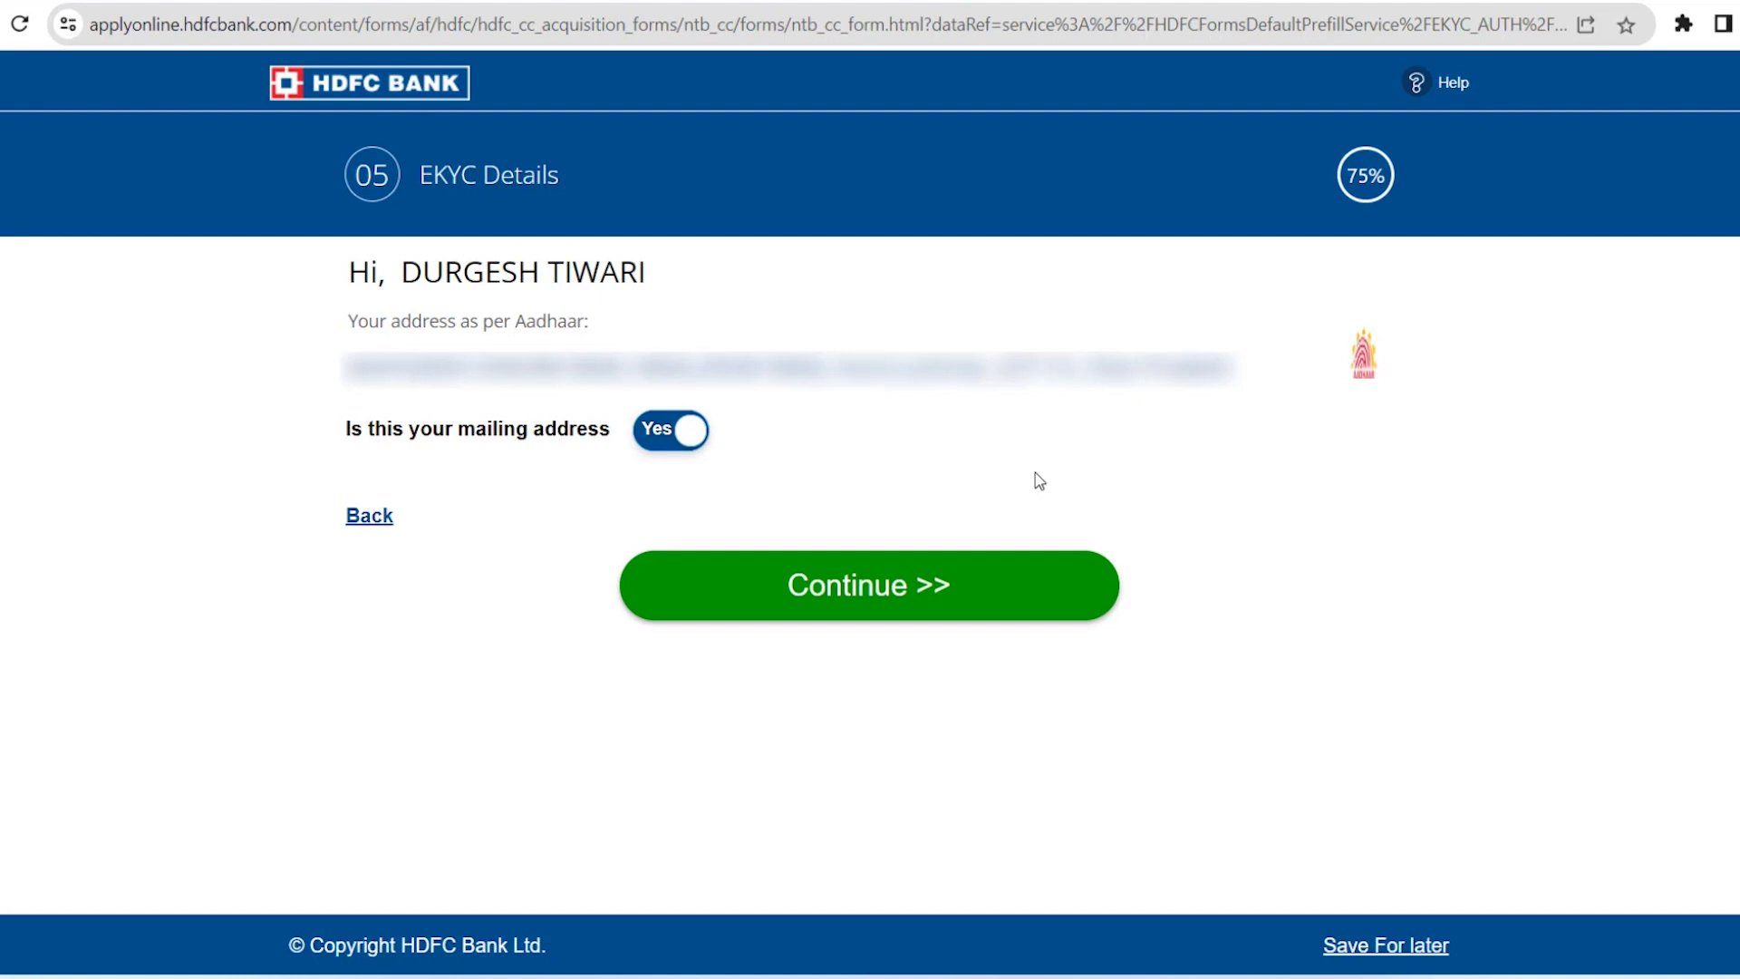
Keep the Aadhaar address as mailing address, agree to the card terms, and submit
left_click(843, 590)
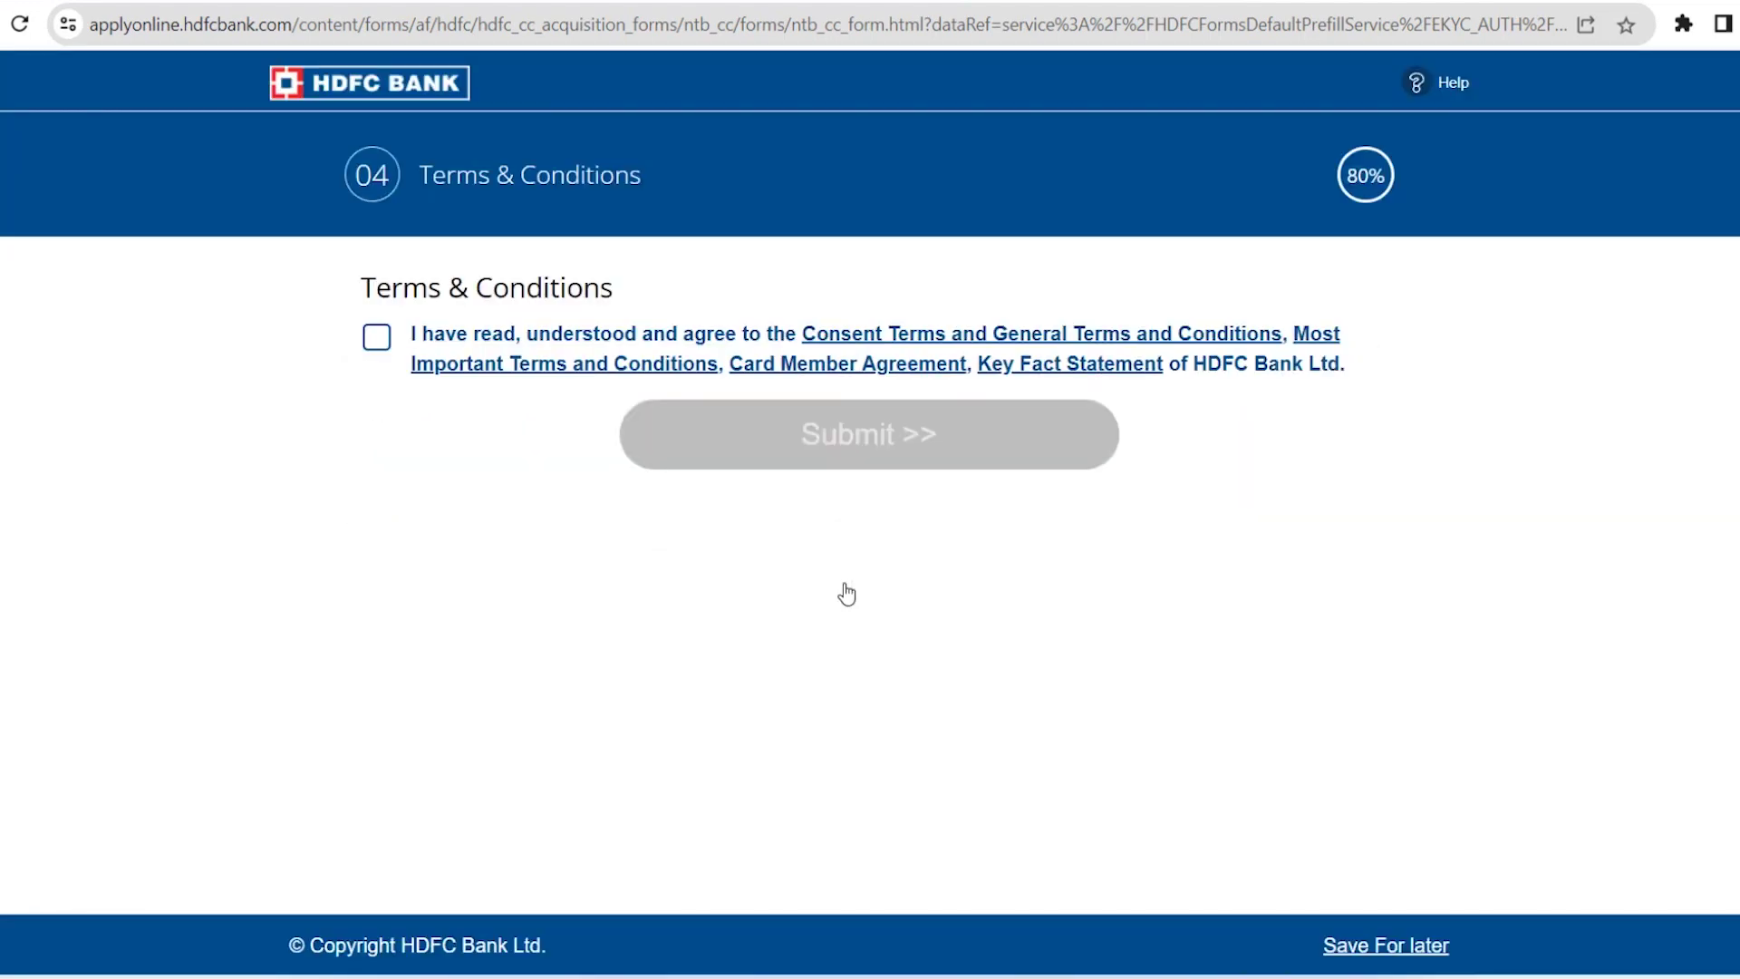
left_click(365, 343)
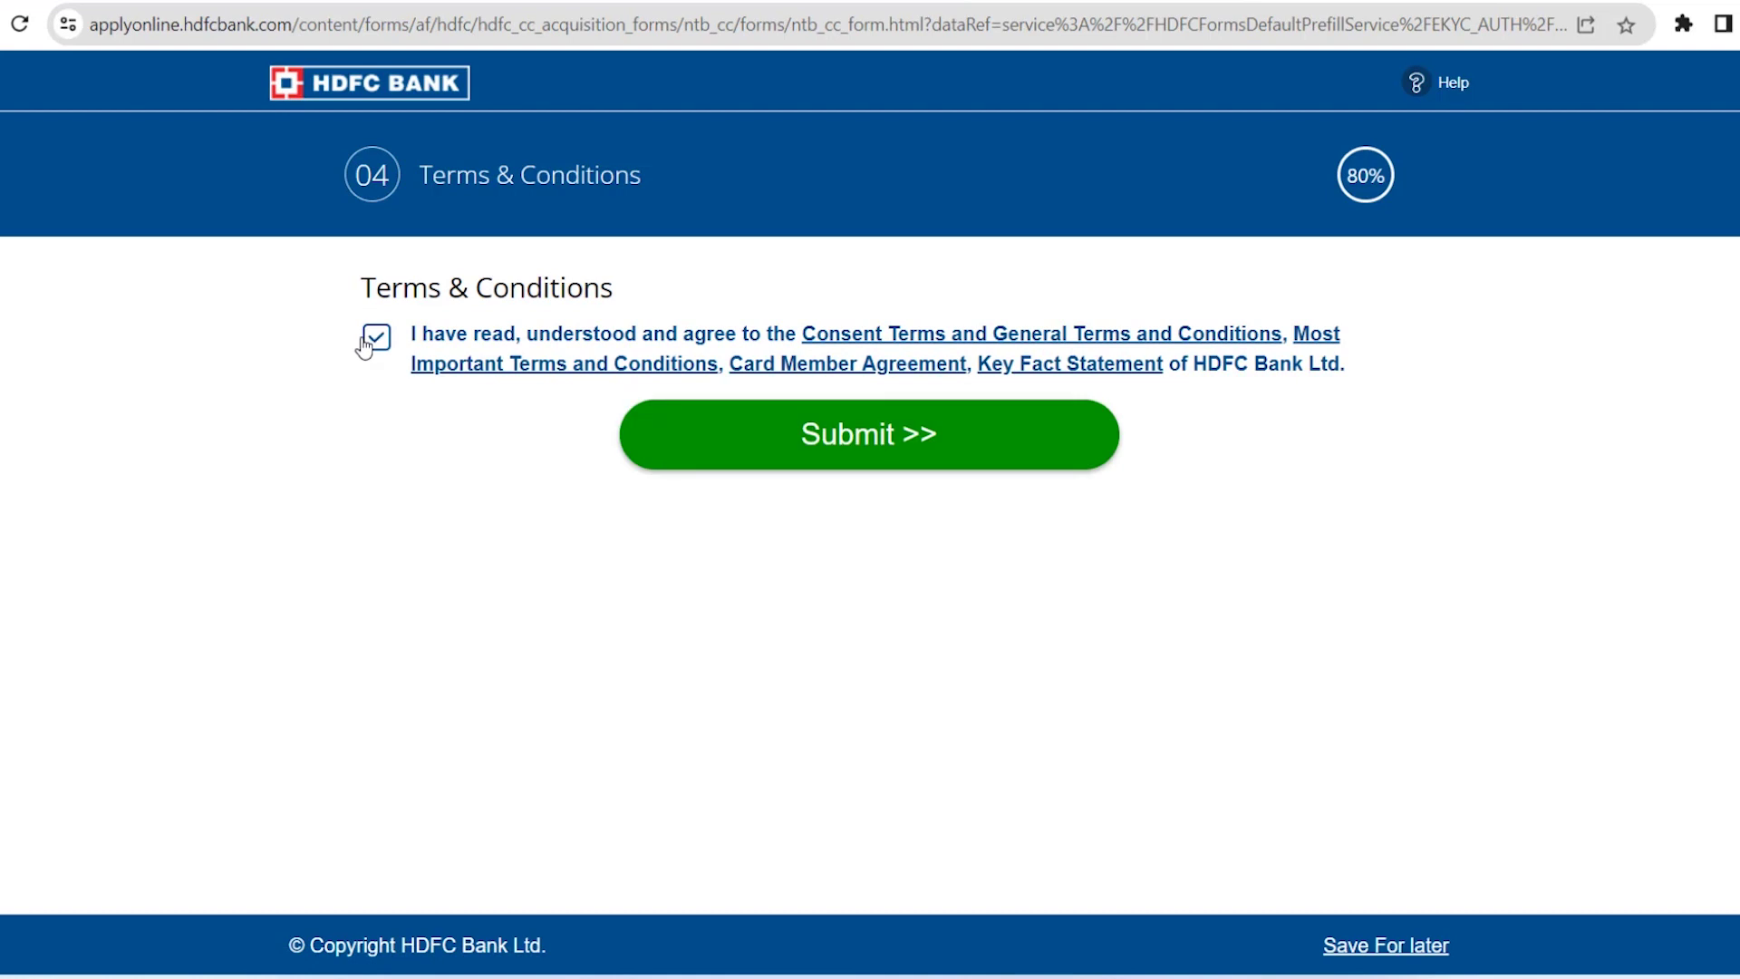
left_click(870, 446)
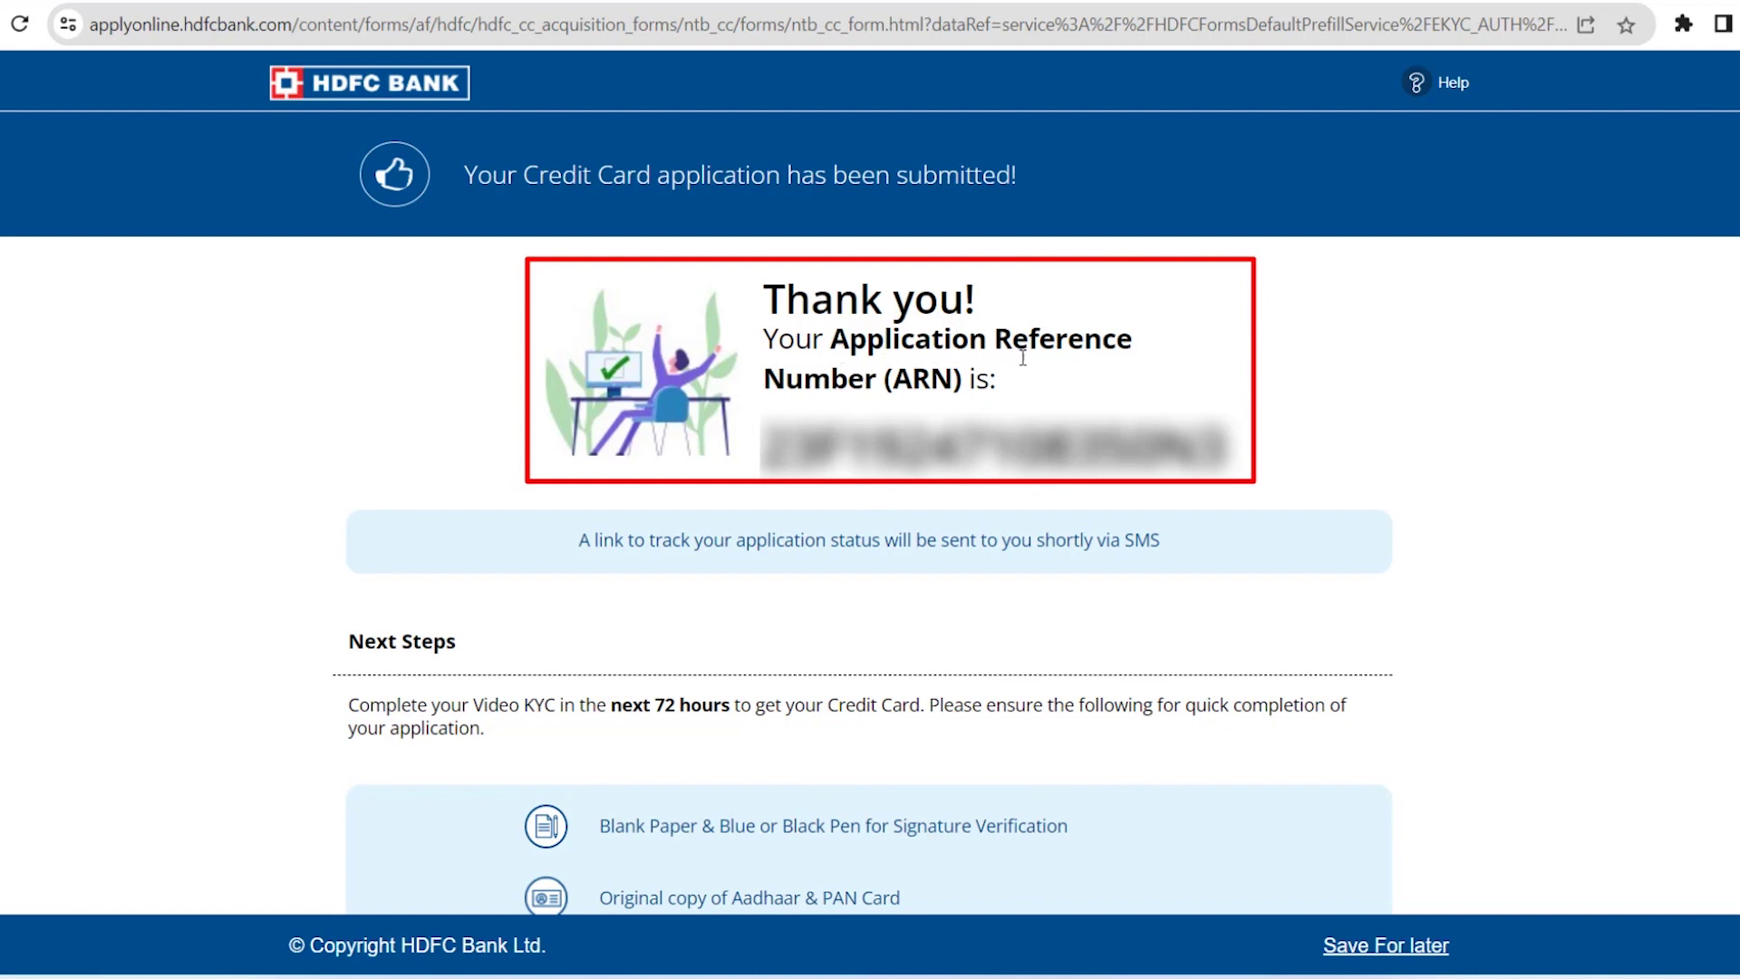
Select and clear the Application Reference Number, then scroll to the Video KYC next steps
left_click_drag(754, 448, 1232, 448)
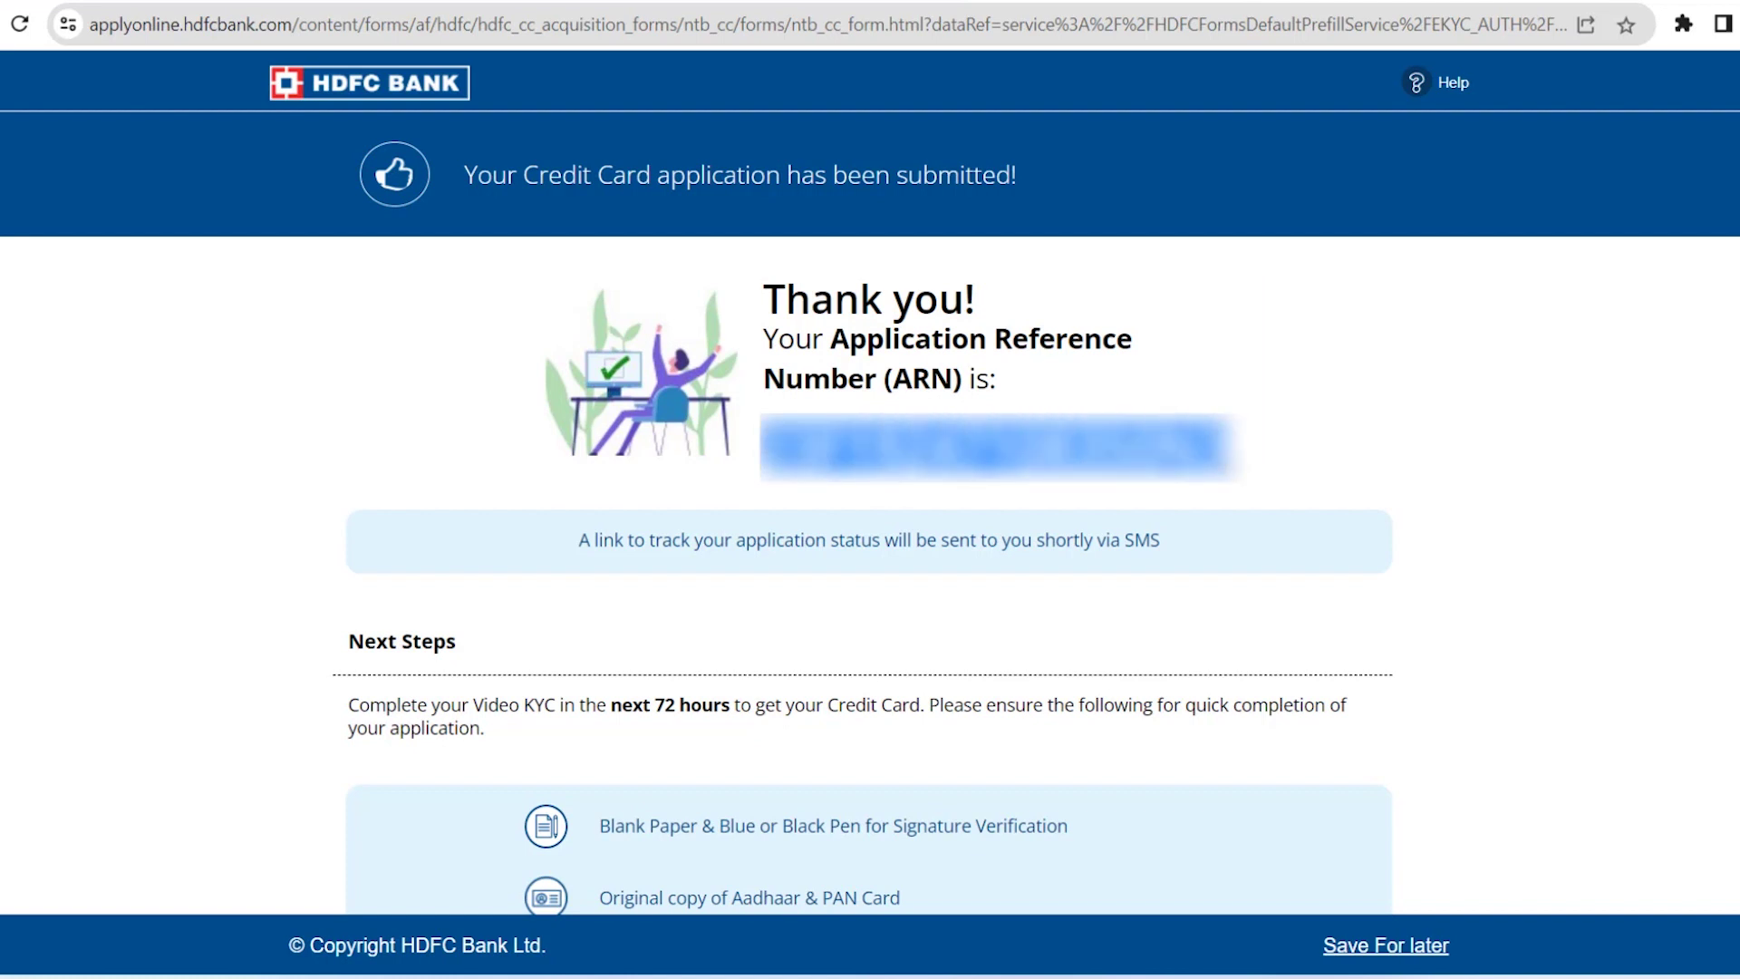
left_click(1277, 472)
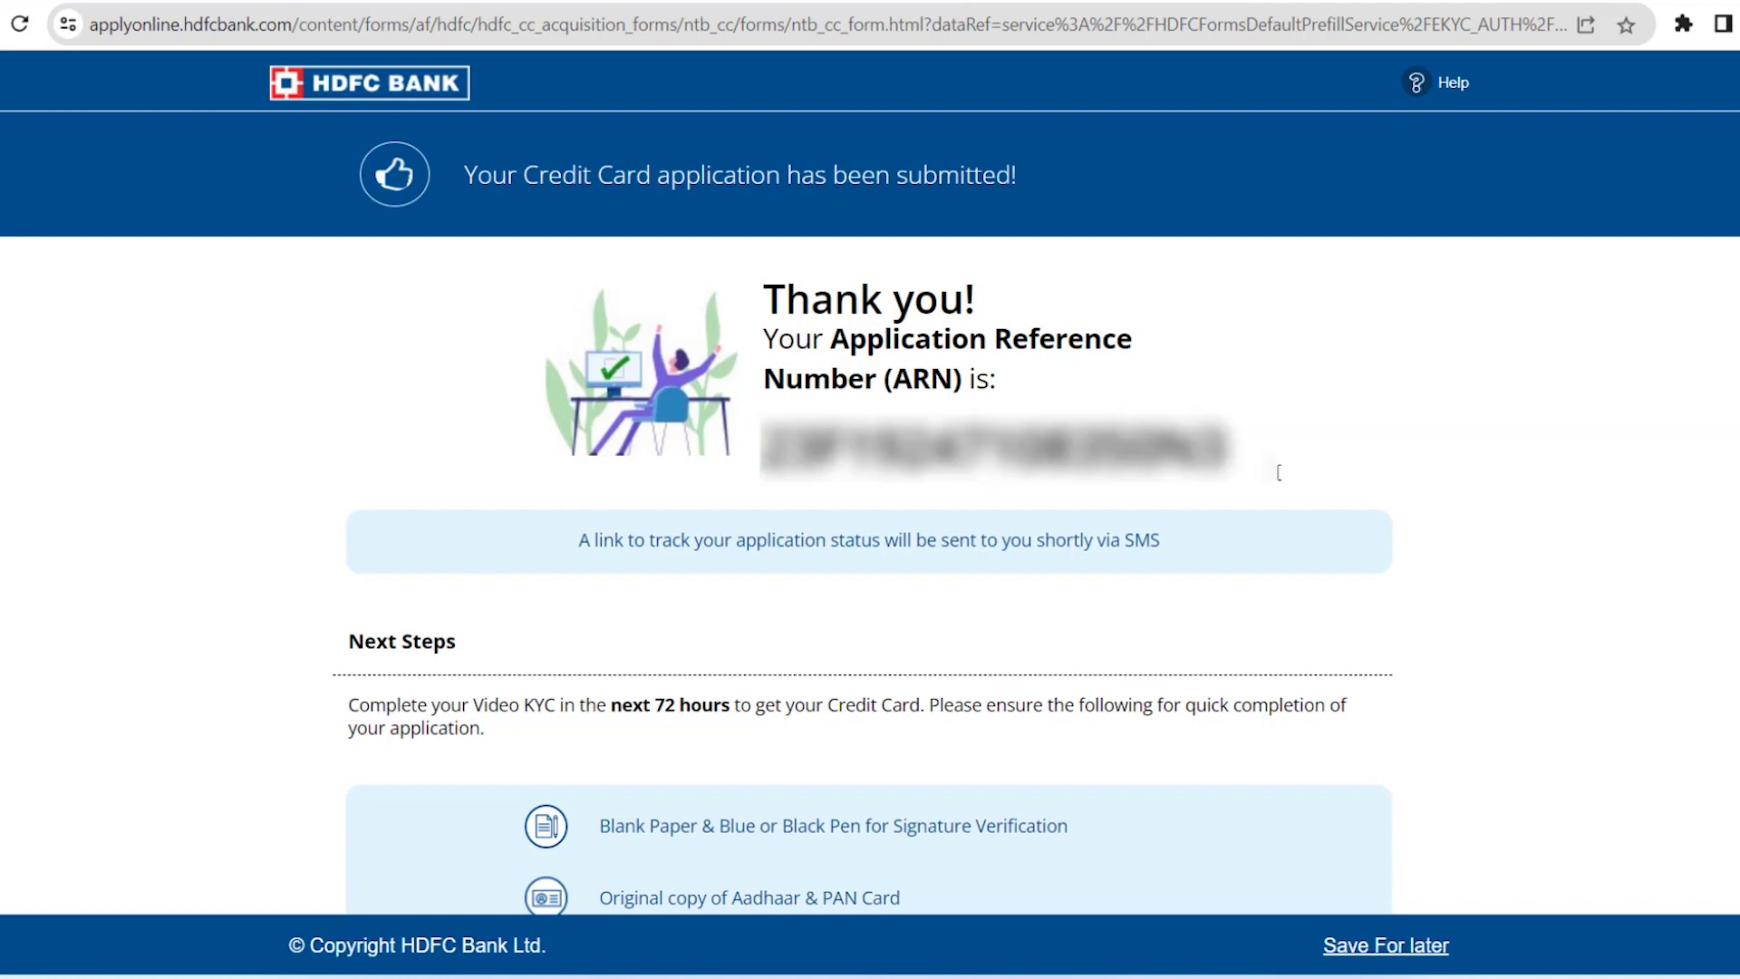
scroll(918, 550, "down", 5)
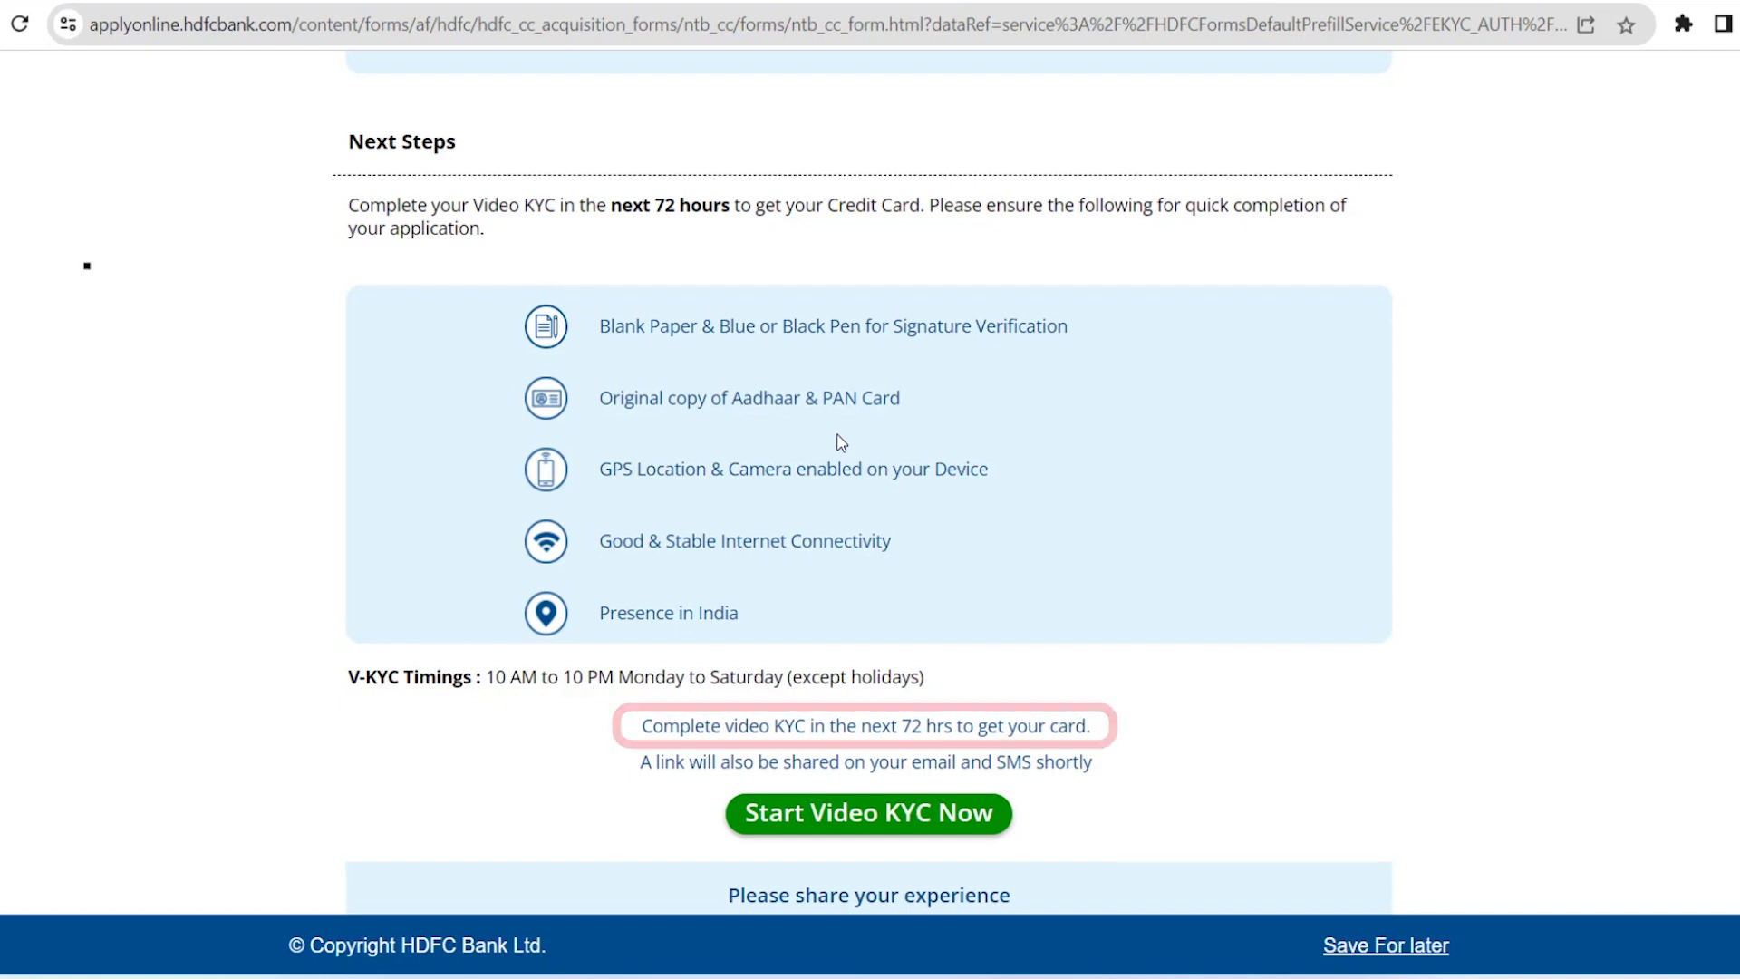
scroll(1063, 578, "down", 2)
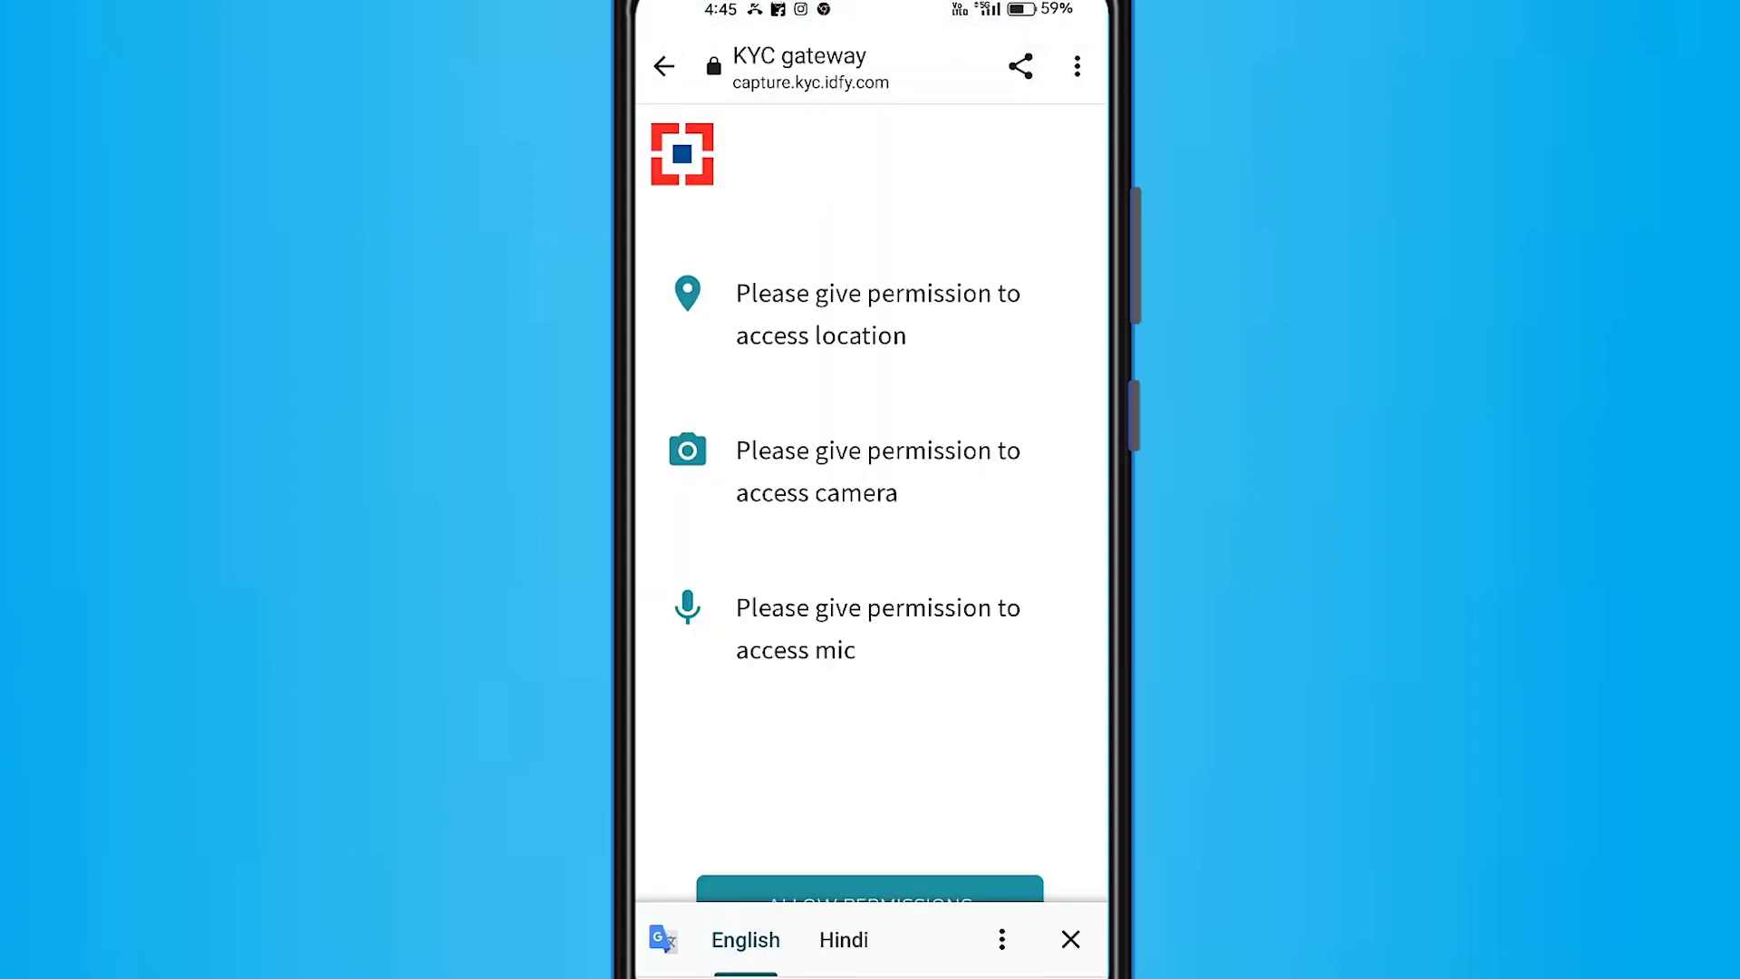
Dismiss the translate bar, allow location, camera and mic access, and start video KYC
left_click(1070, 939)
left_click(870, 906)
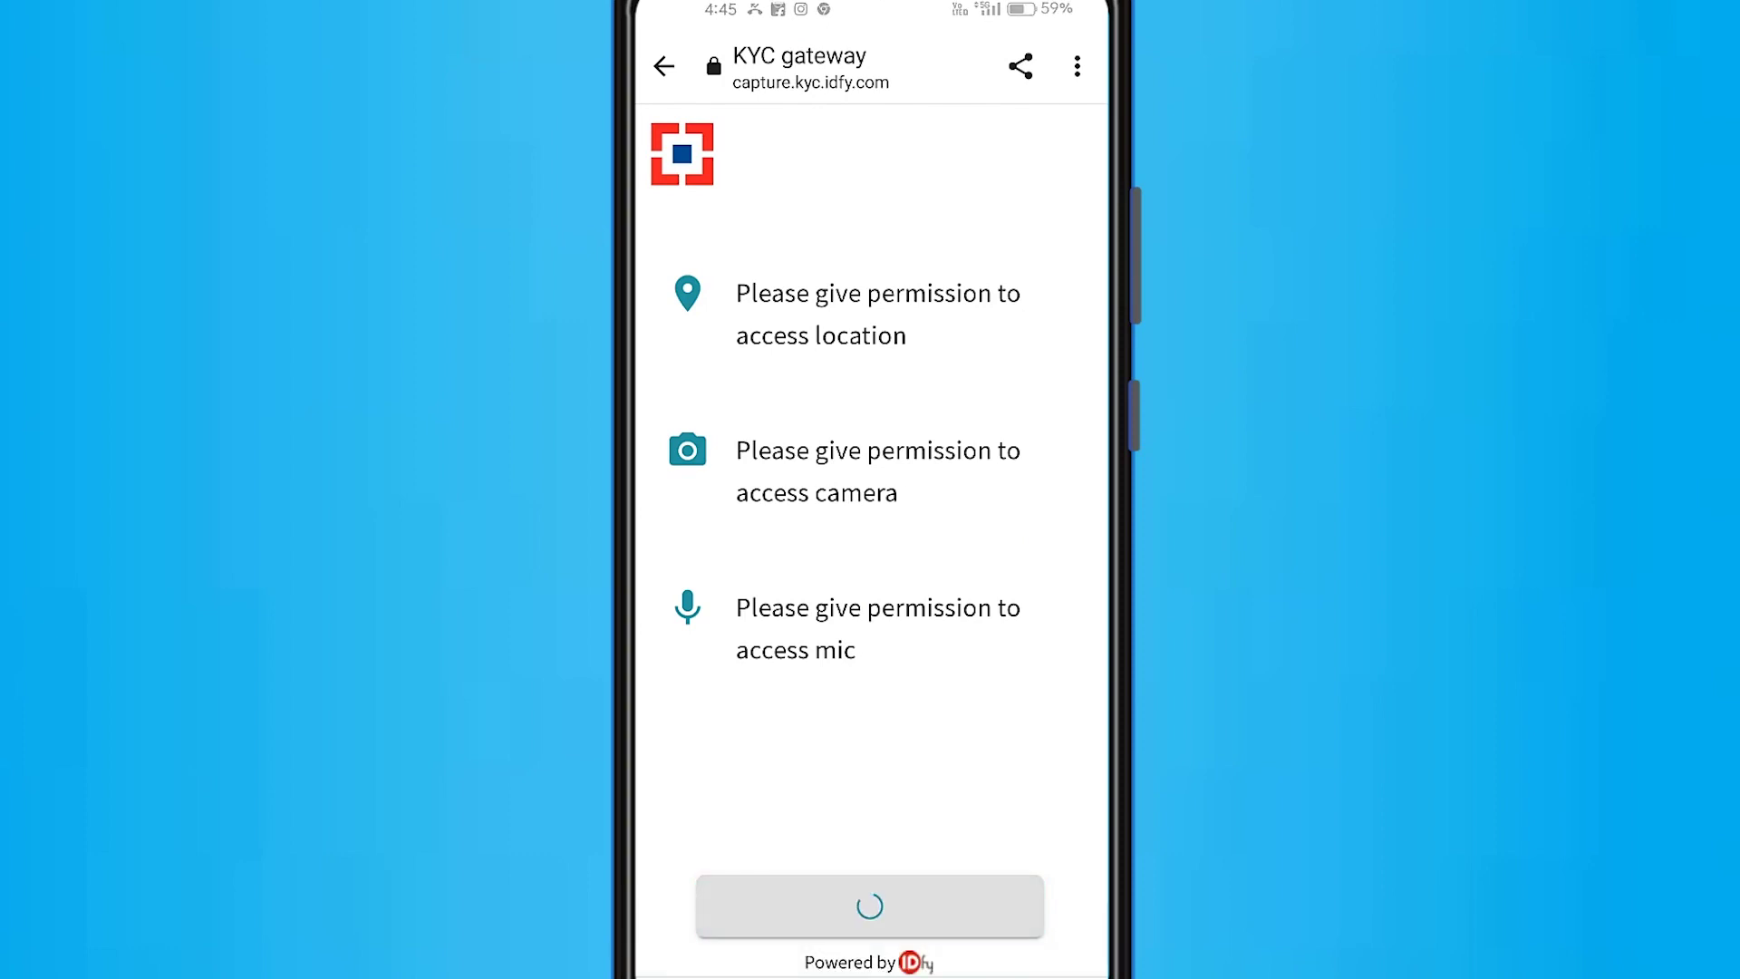
left_click(943, 905)
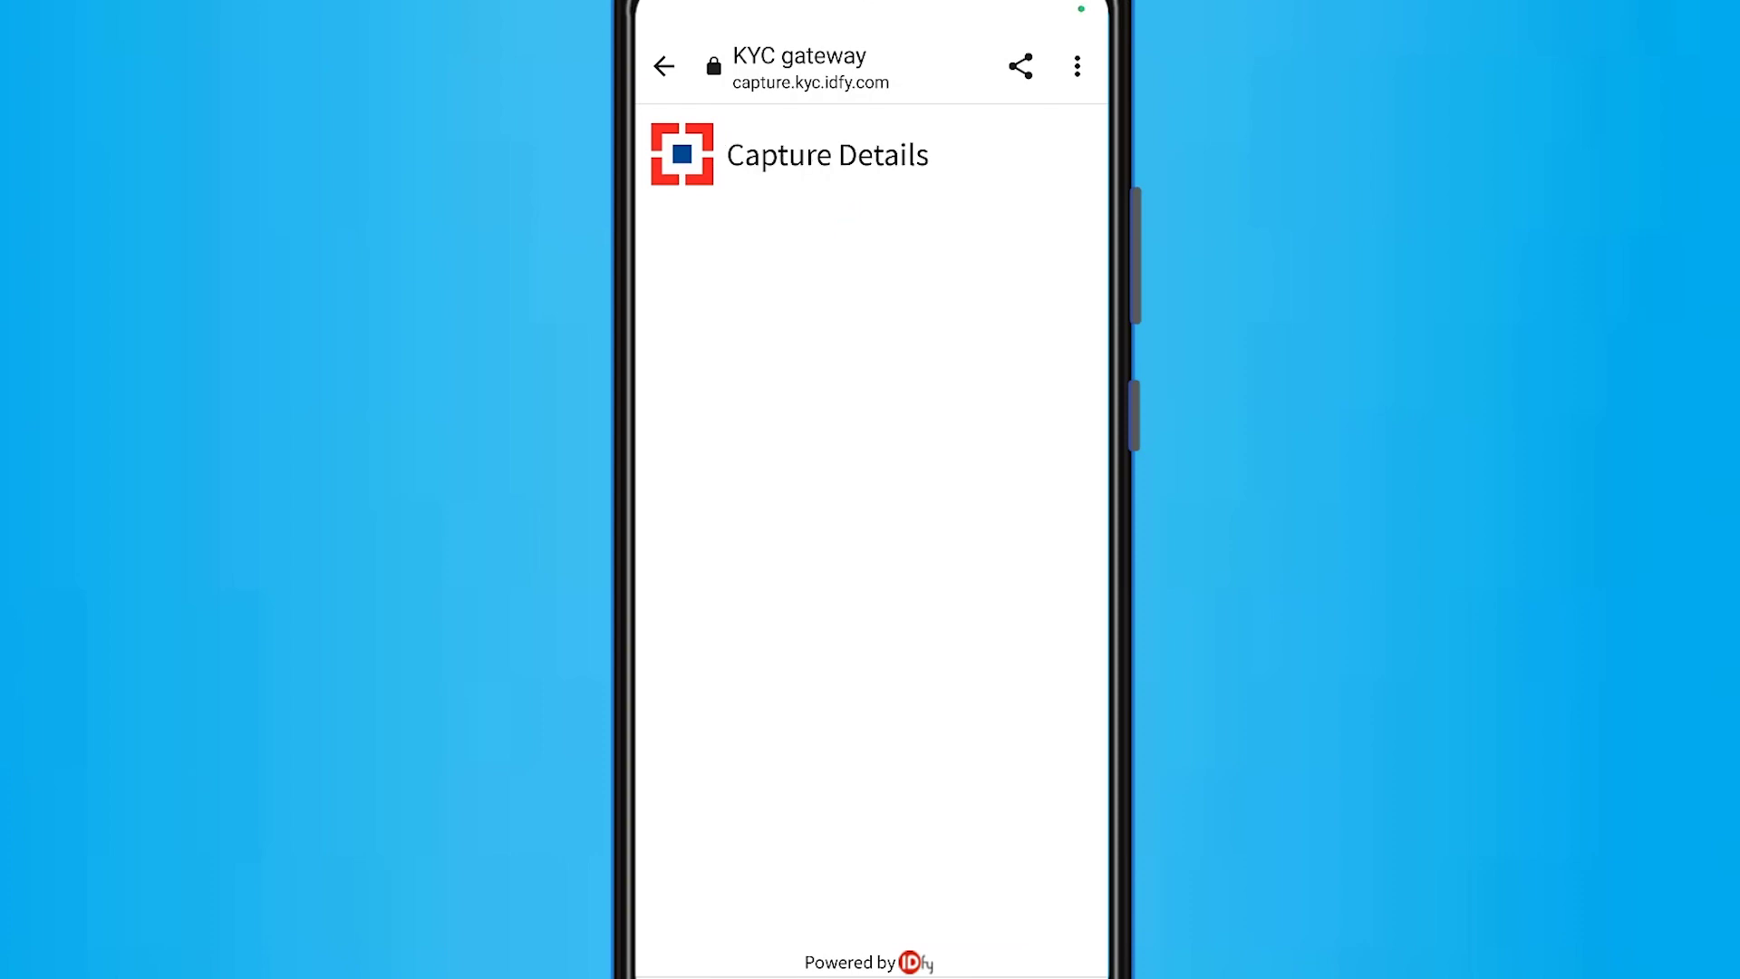